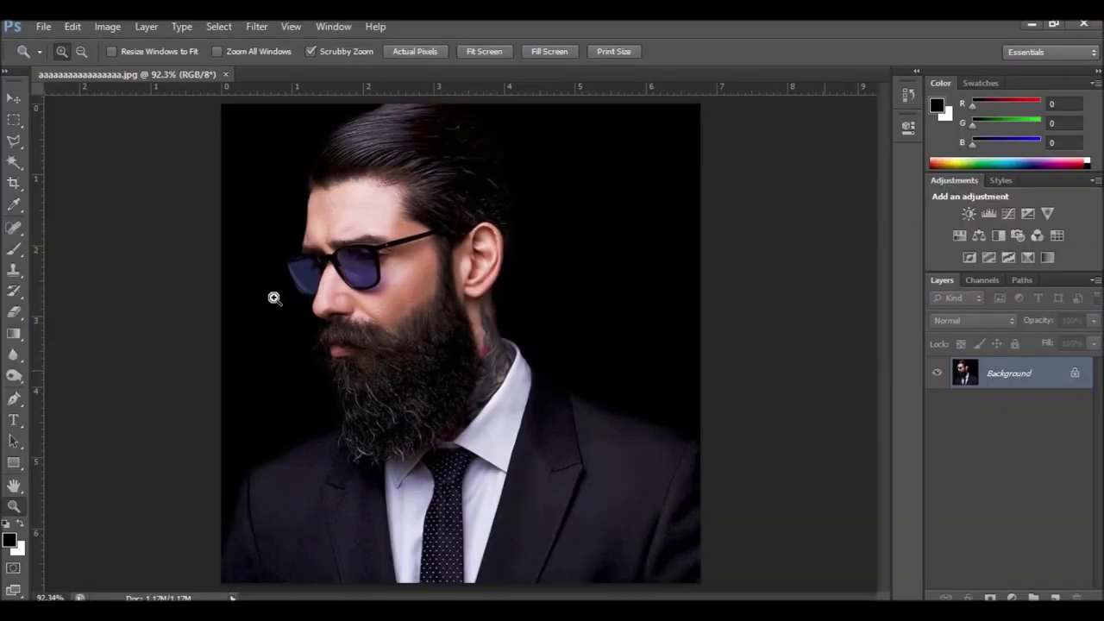
# - Duplicate the Background layer and lift the copy's Shadows/Highlights: shadows 4%, highlights 0%
pyautogui.click(14, 99)
pyautogui.moveTo(1029, 376); pyautogui.dragTo(1053, 596)
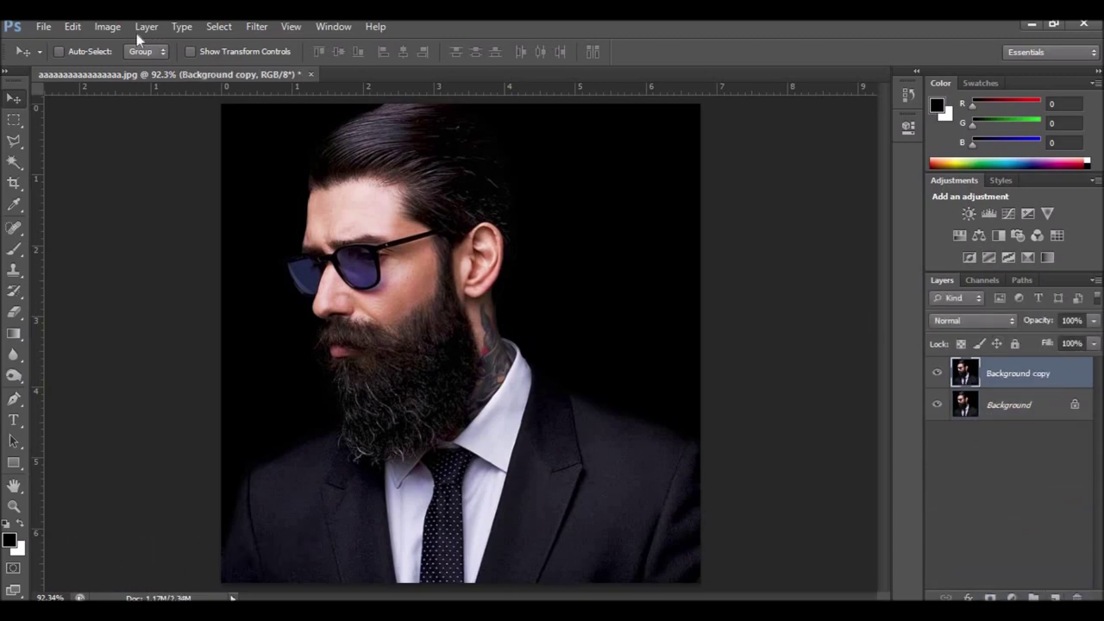
pyautogui.click(107, 27)
pyautogui.moveTo(131, 67)
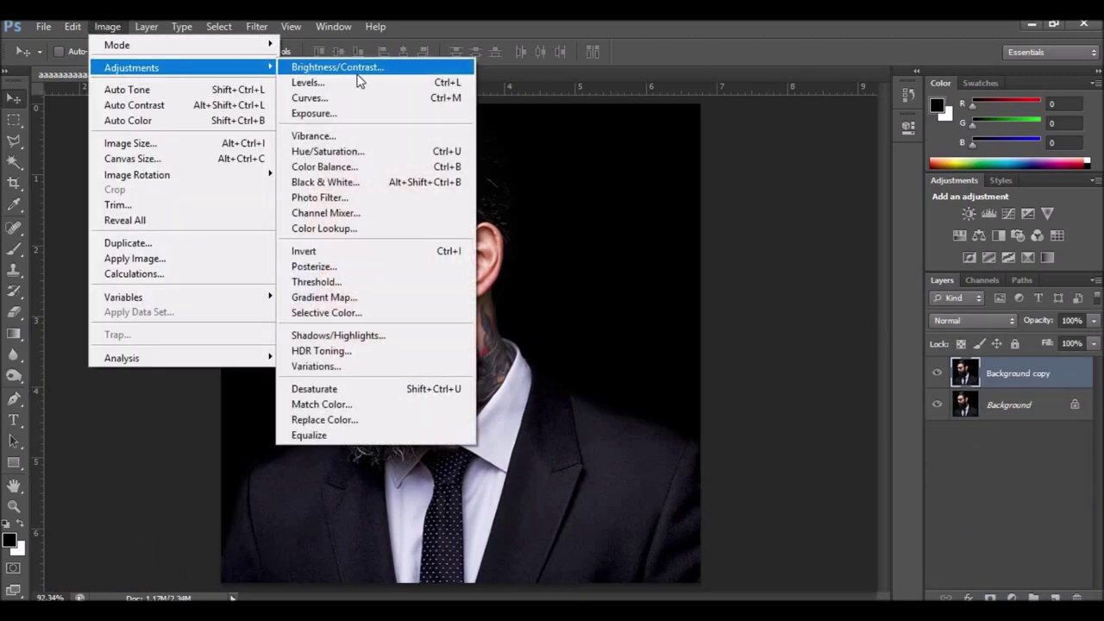
pyautogui.click(364, 336)
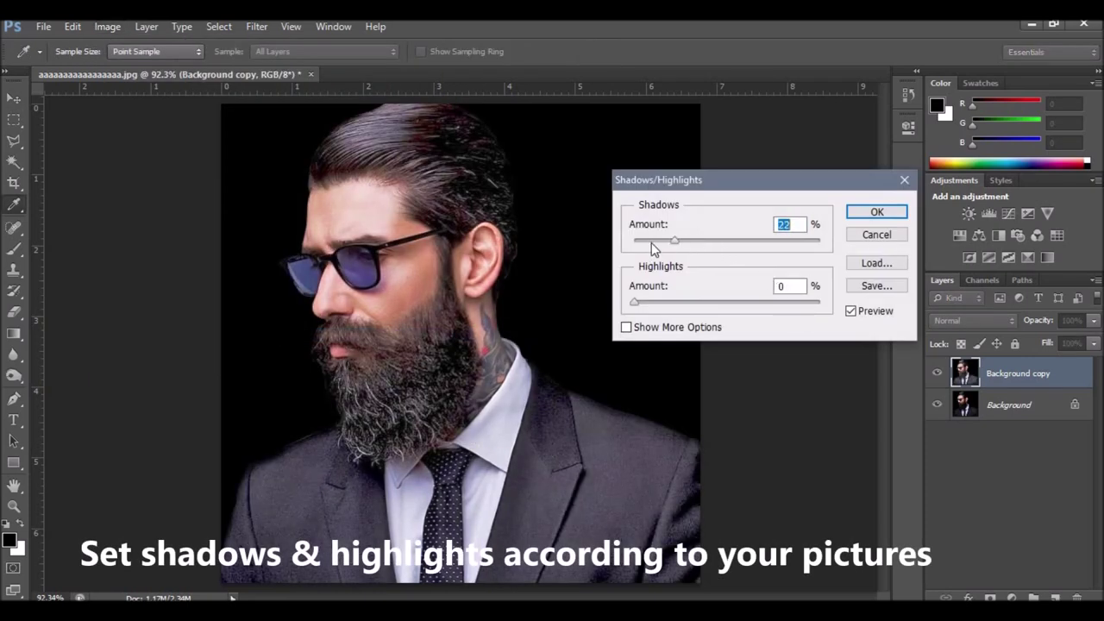
pyautogui.moveTo(651, 242); pyautogui.dragTo(642, 245)
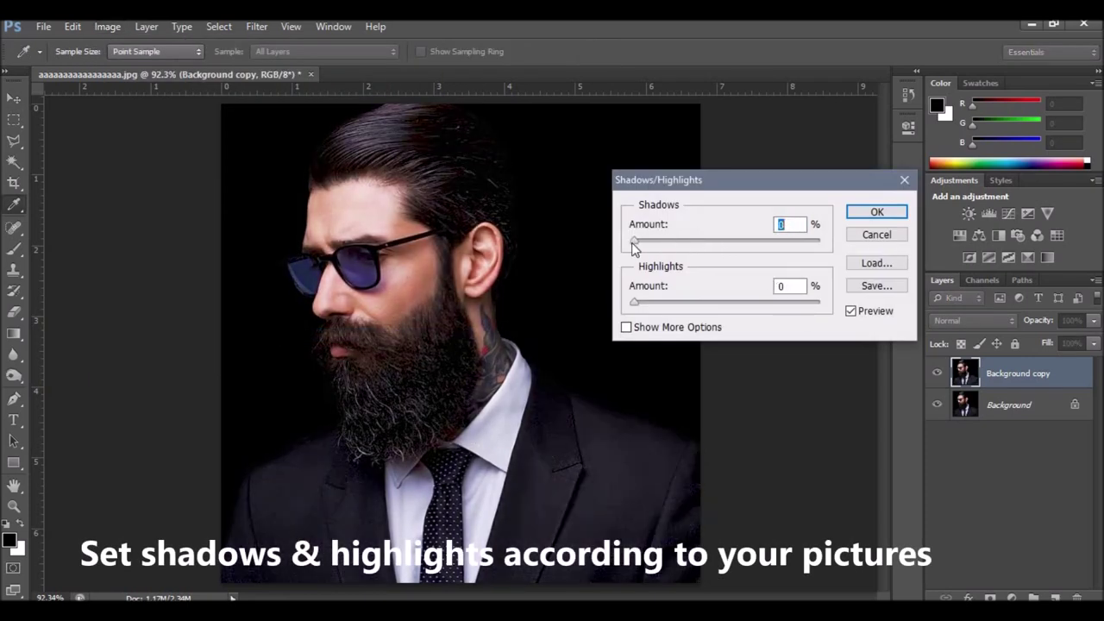
pyautogui.click(862, 212)
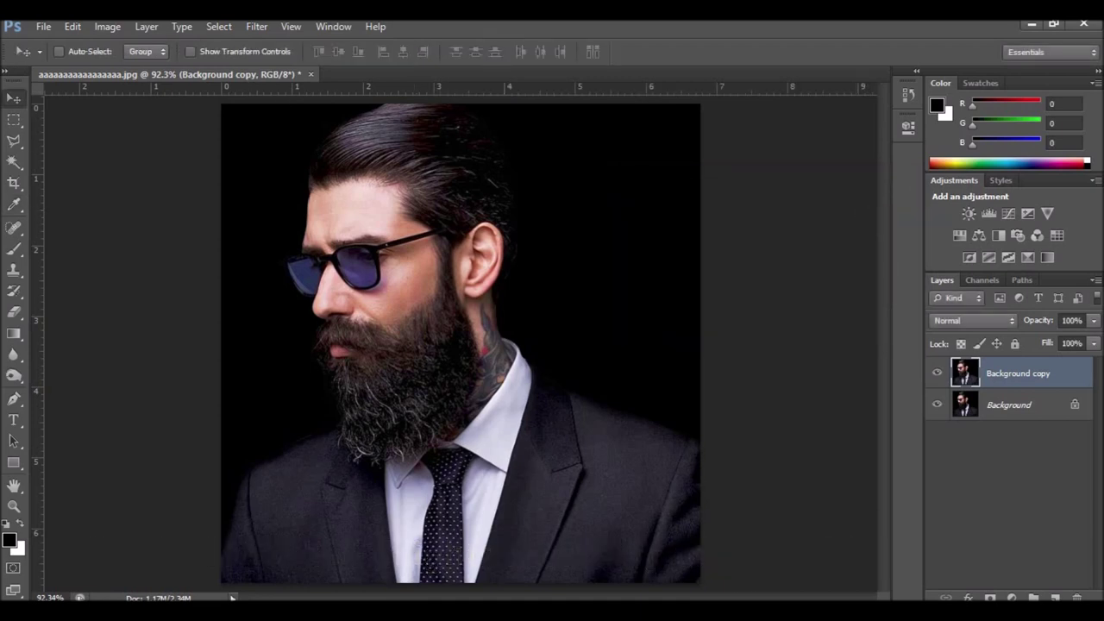
pyautogui.click(107, 26)
pyautogui.moveTo(131, 67)
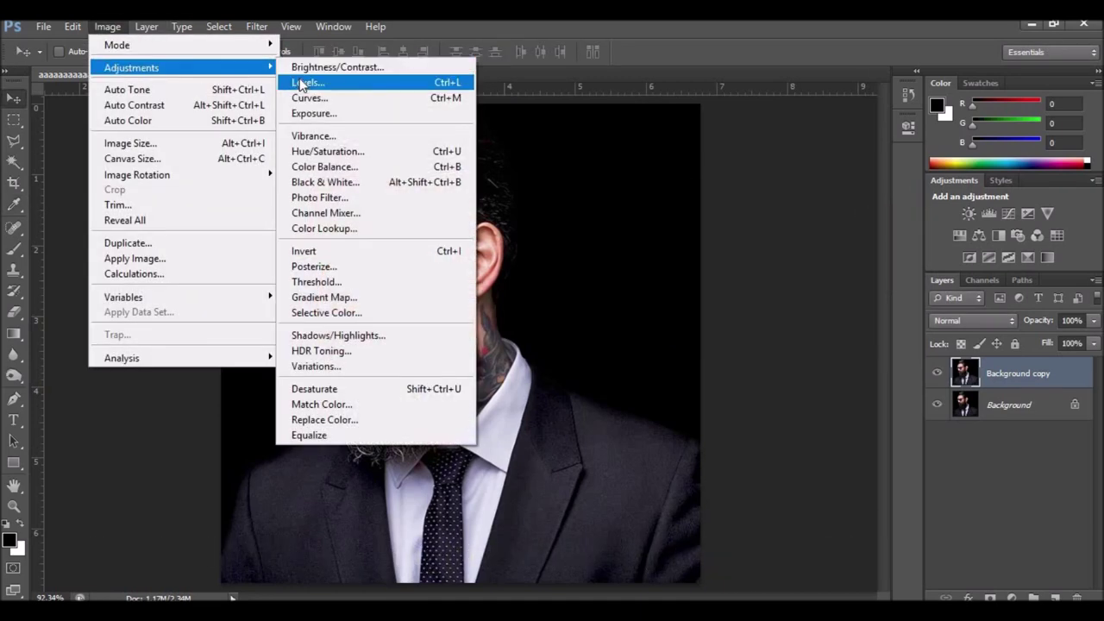
# - Apply Levels to the Background copy, setting input white to 223 and input black to 2
pyautogui.click(308, 82)
pyautogui.moveTo(871, 334); pyautogui.dragTo(856, 333)
pyautogui.moveTo(673, 328); pyautogui.dragTo(674, 328)
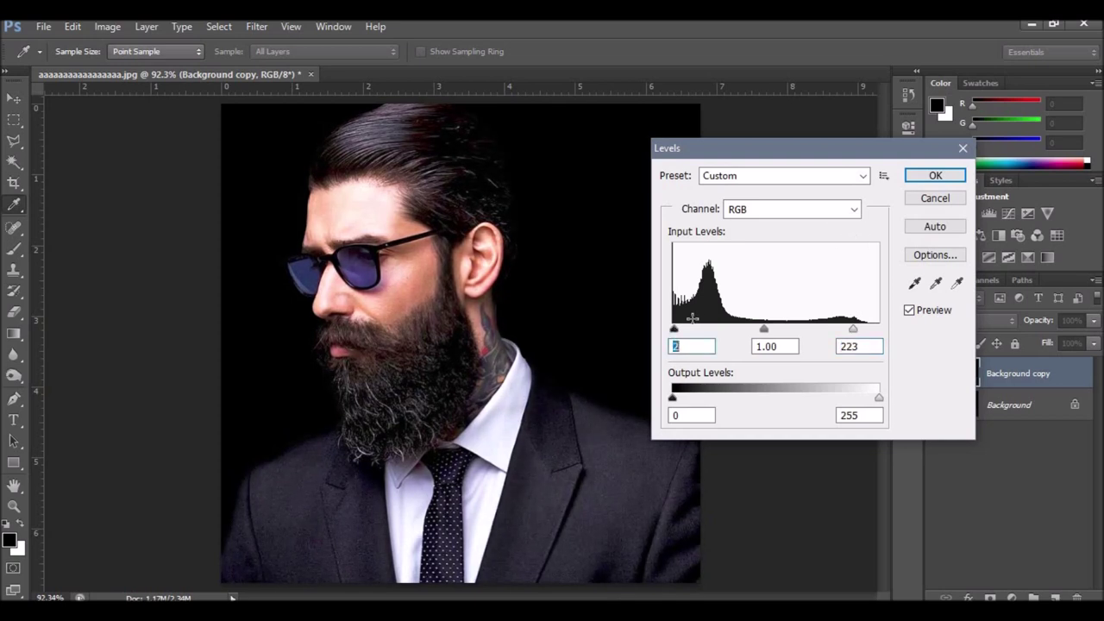
pyautogui.click(929, 177)
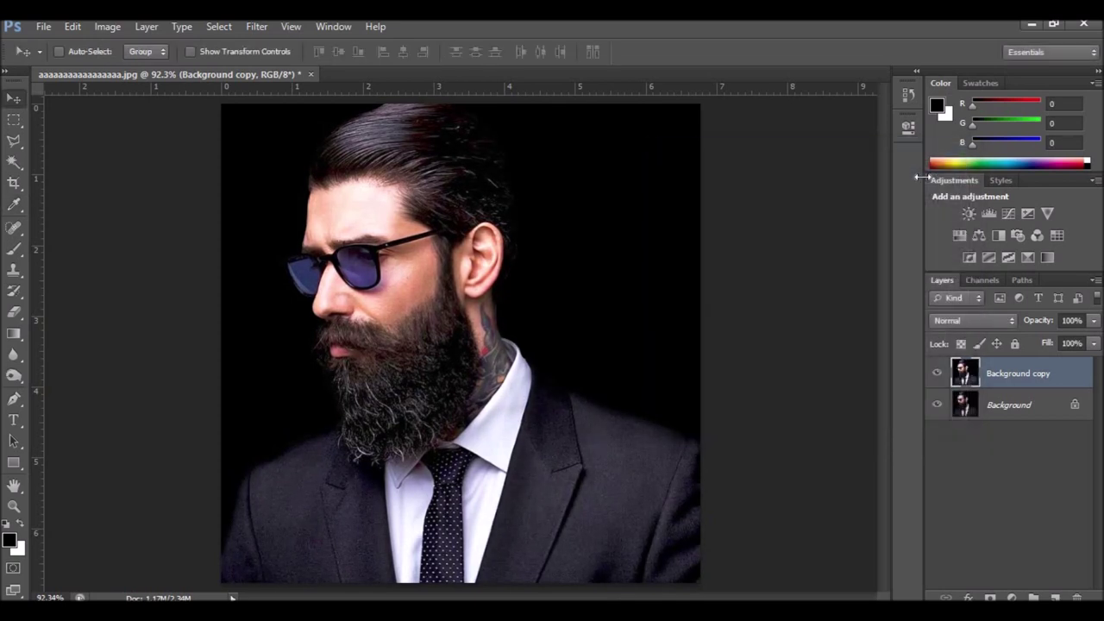
# - Duplicate the Background copy and apply a High Pass filter with a 2-pixel radius
pyautogui.moveTo(1055, 427); pyautogui.dragTo(1055, 597)
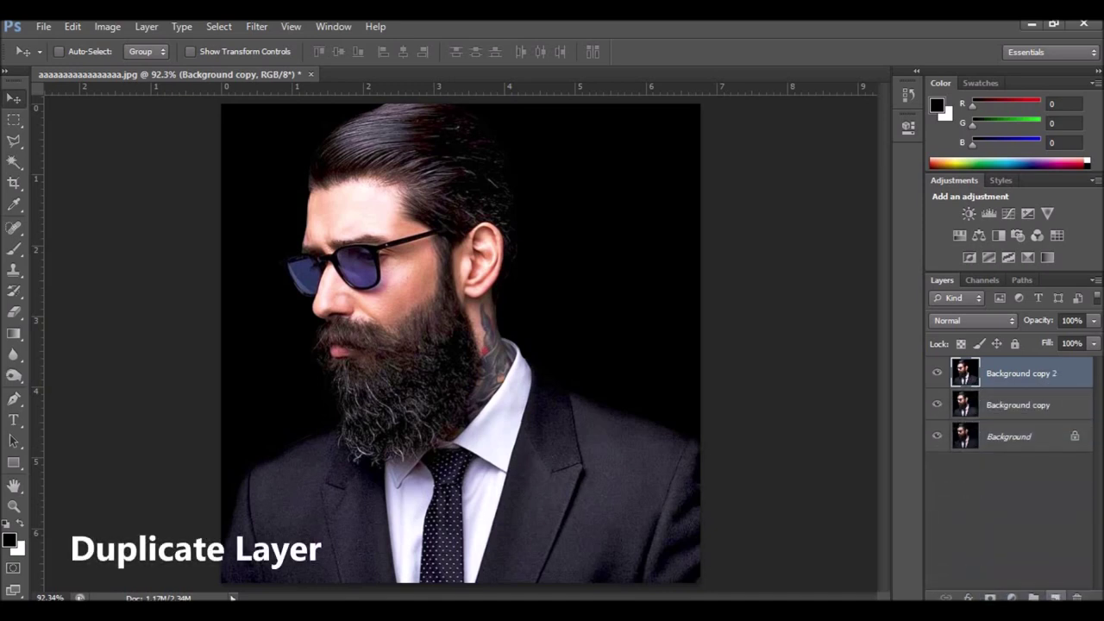
pyautogui.click(251, 28)
pyautogui.moveTo(268, 313)
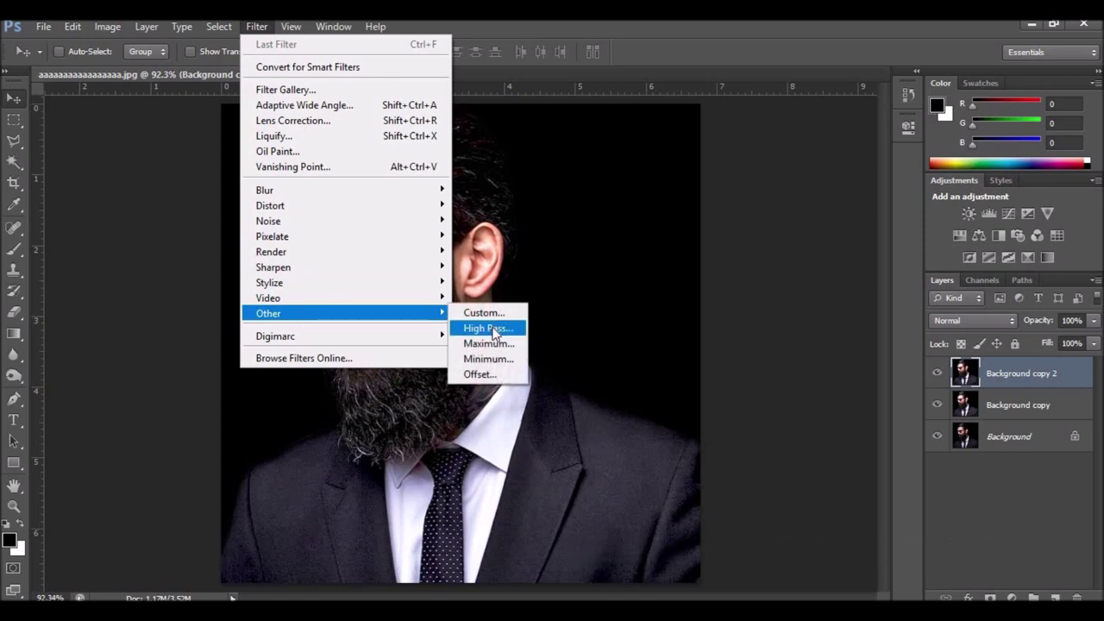
pyautogui.click(494, 331)
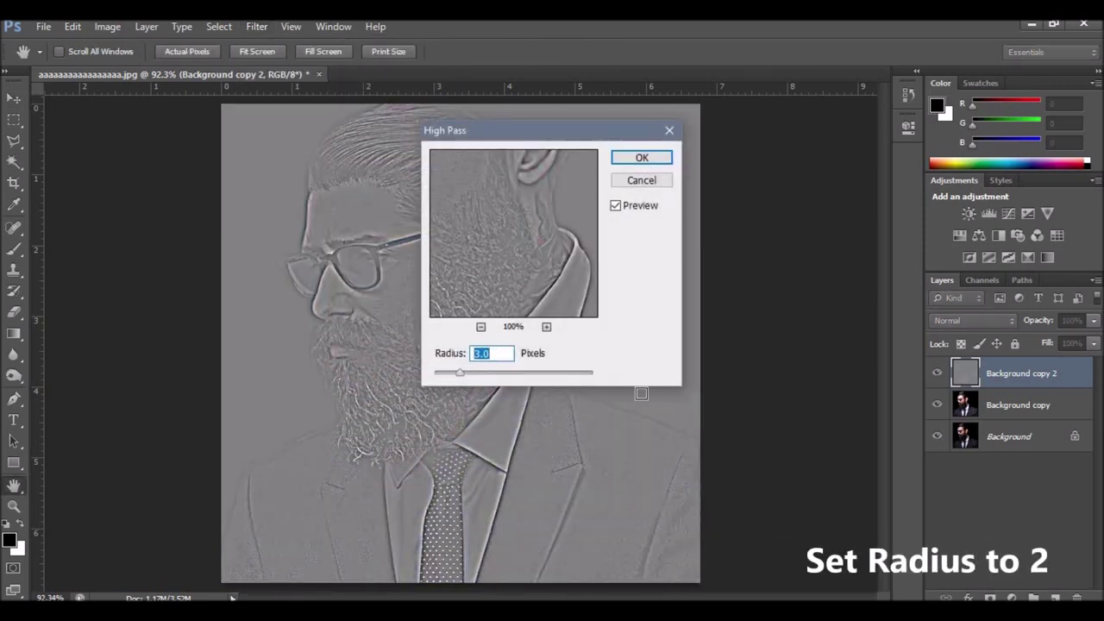
pyautogui.write('2')
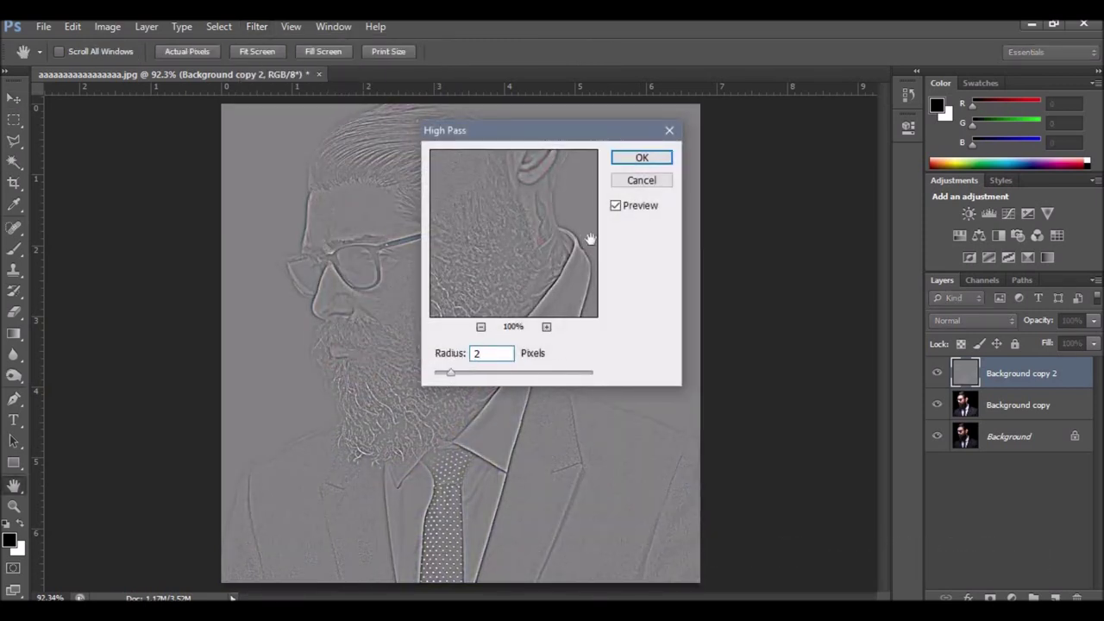
pyautogui.click(638, 159)
pyautogui.press('v')
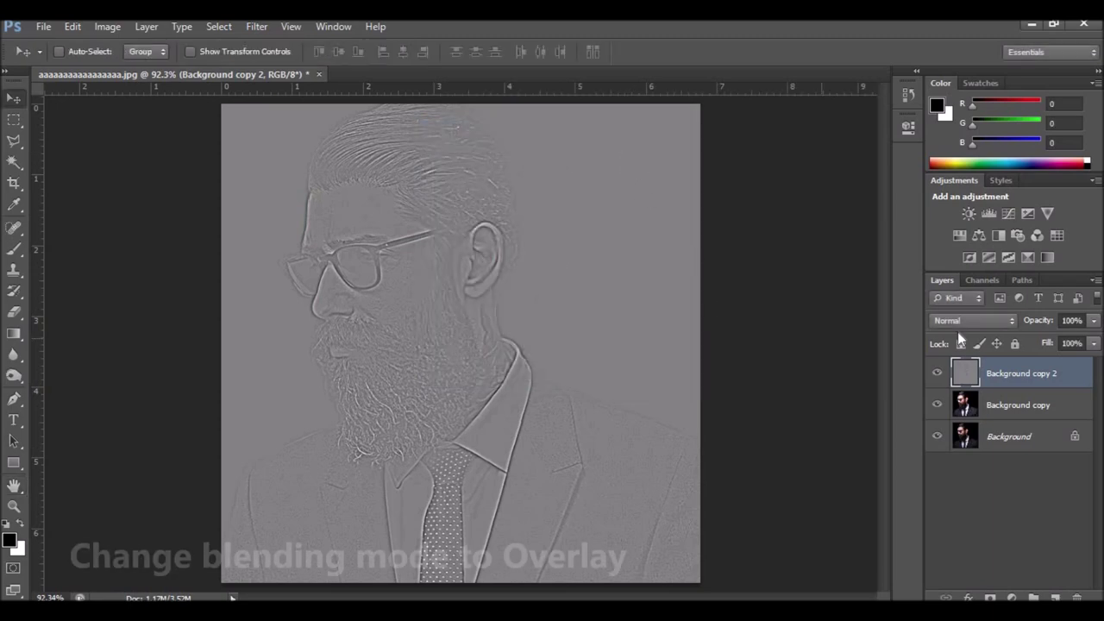
# - Set the high-pass layer to Overlay and merge it with the Background copy
pyautogui.click(975, 326)
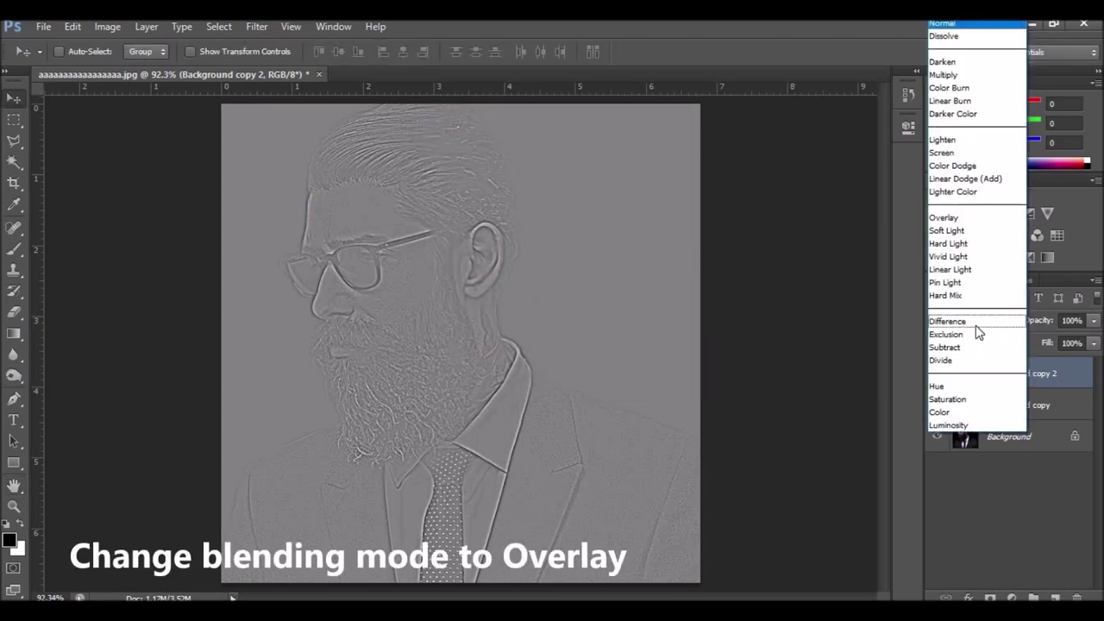
pyautogui.click(954, 218)
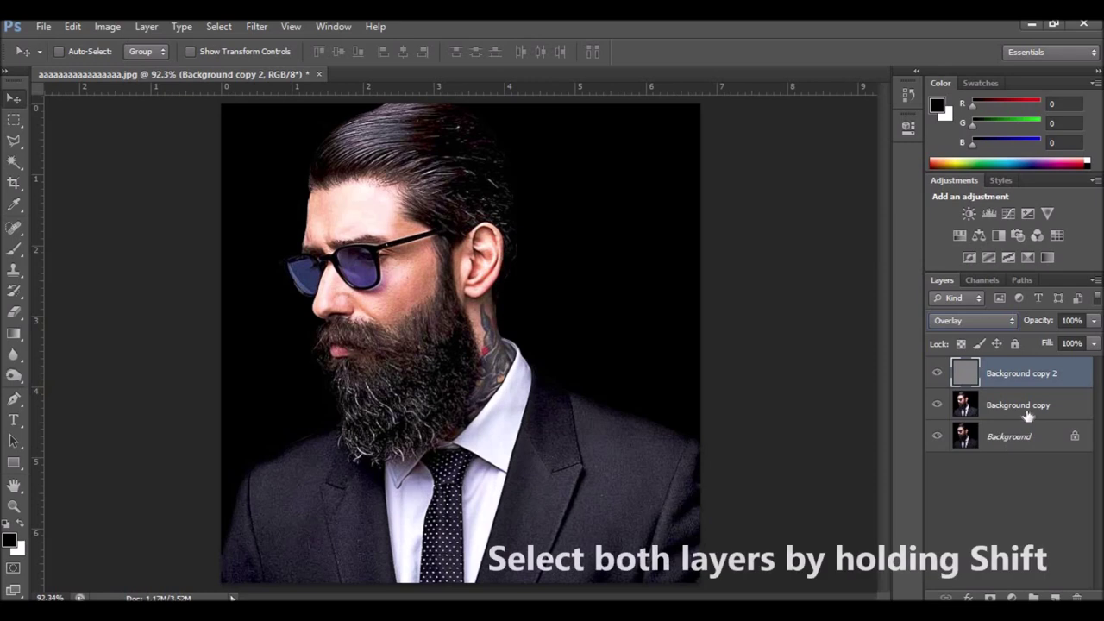
pyautogui.keyDown('shift'); pyautogui.click(1027, 416); pyautogui.keyUp('shift')
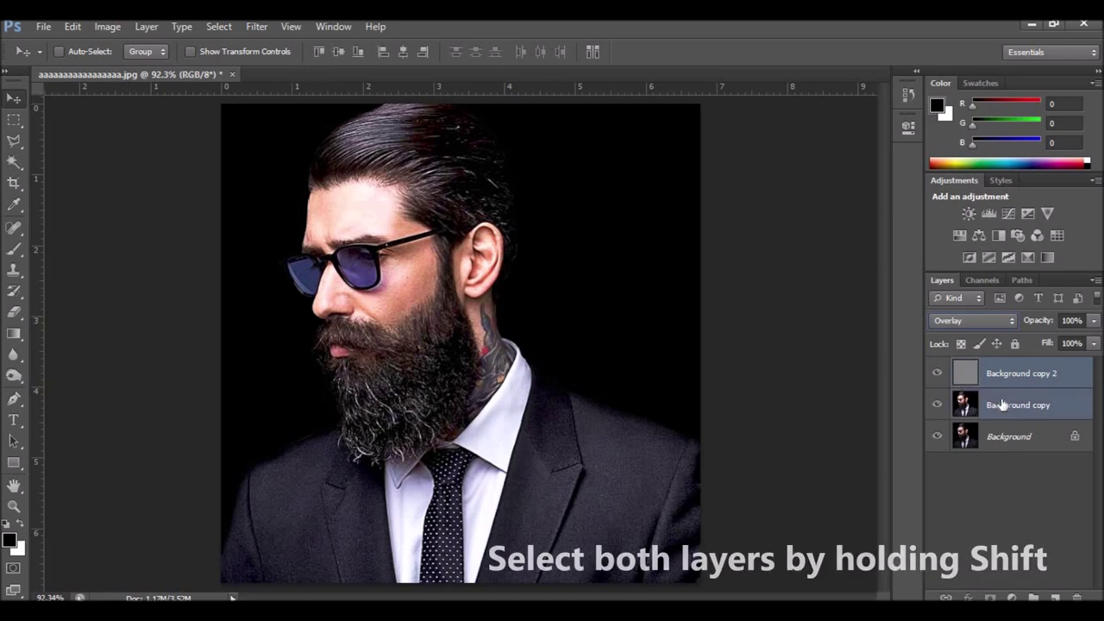
pyautogui.rightClick(986, 397)
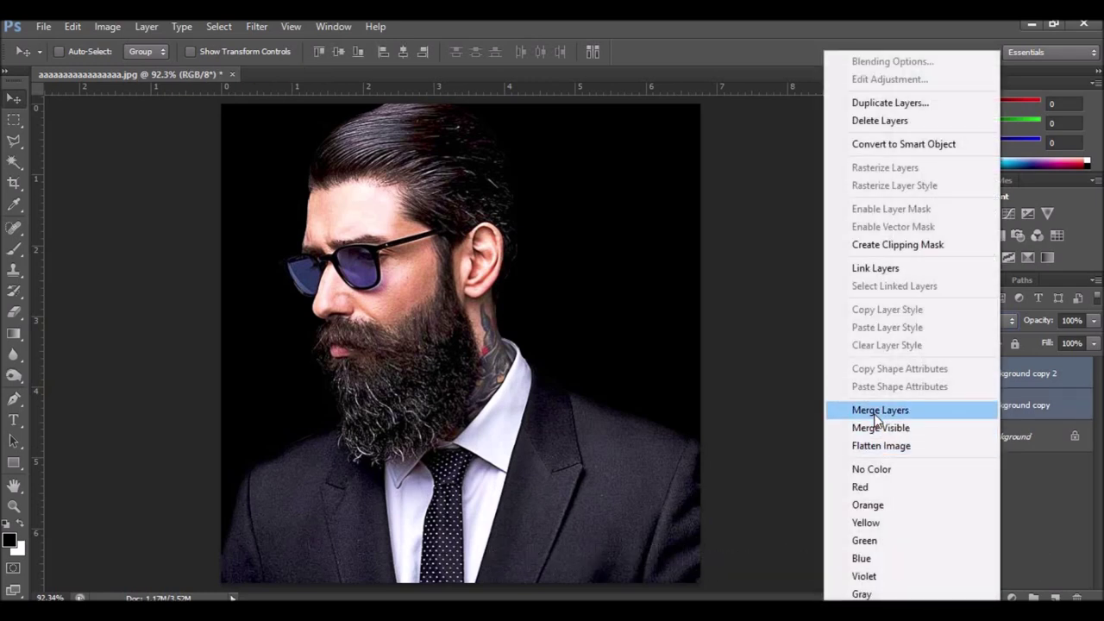
pyautogui.click(875, 411)
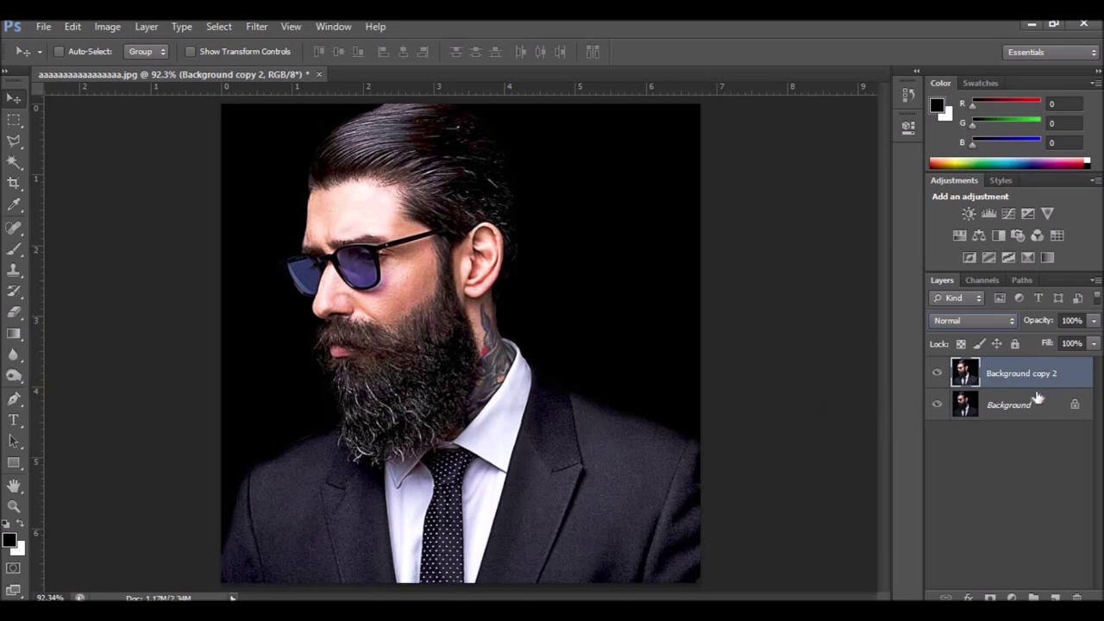
# - Sharpen the merged layer with Unsharp Mask: amount 150, radius 2, threshold 0
pyautogui.click(253, 26)
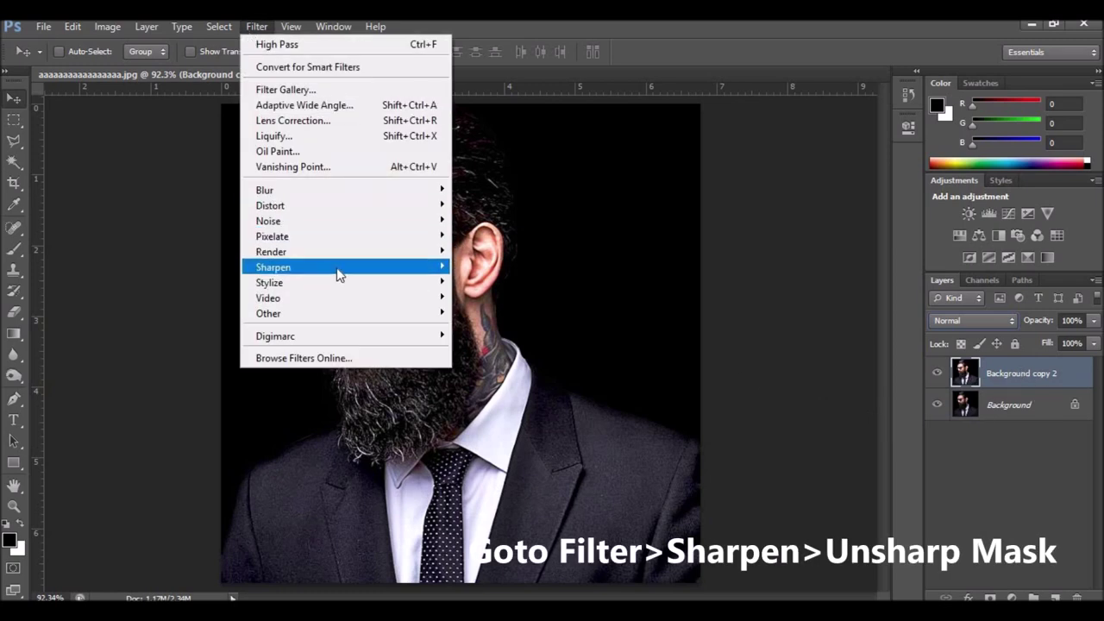
pyautogui.moveTo(273, 267)
pyautogui.click(507, 328)
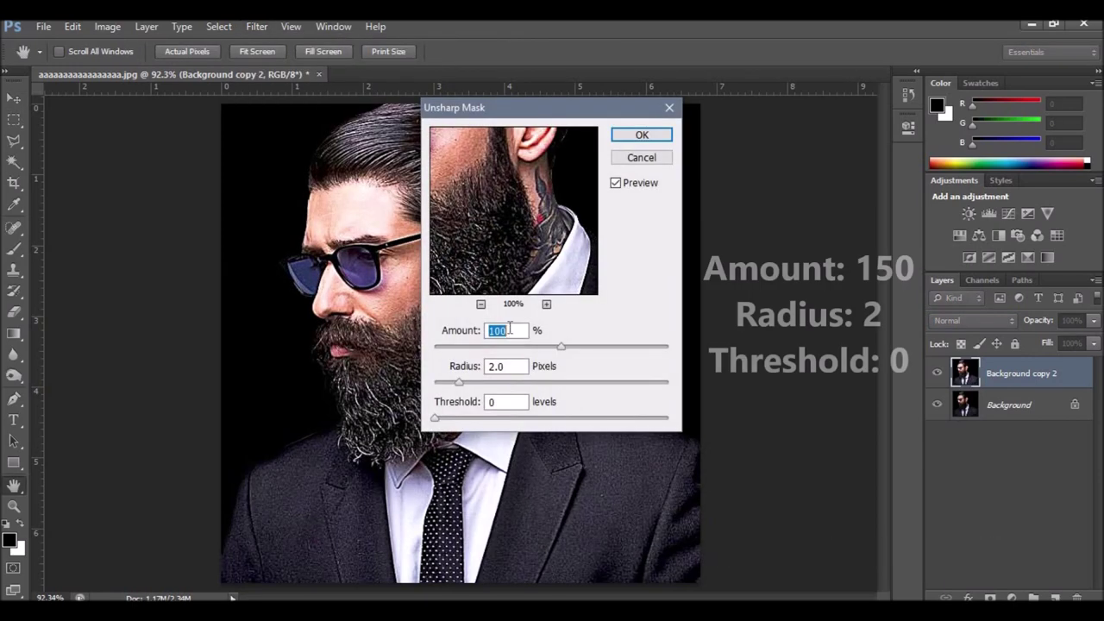
pyautogui.write('150')
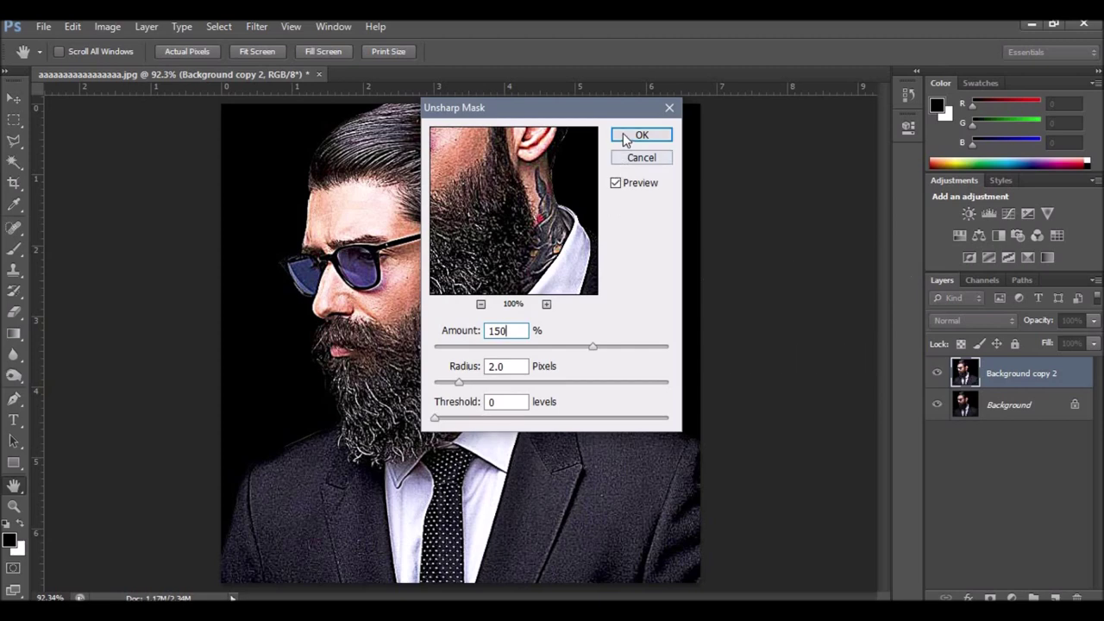
pyautogui.click(642, 136)
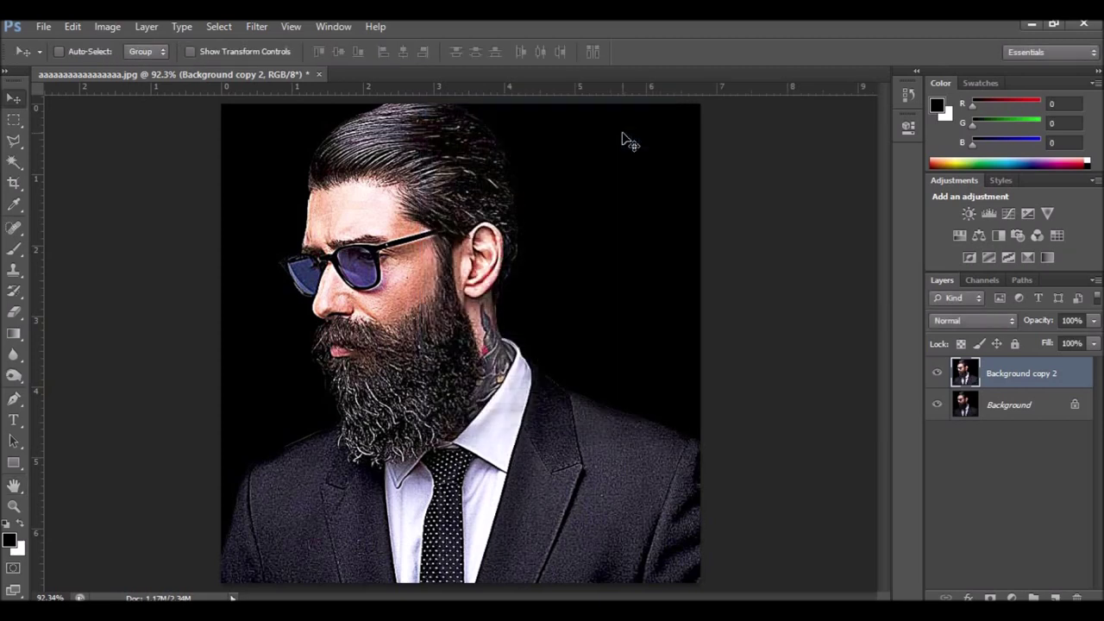
# - Apply an Anisotropic Diffuse filter for a painted look
pyautogui.click(257, 27)
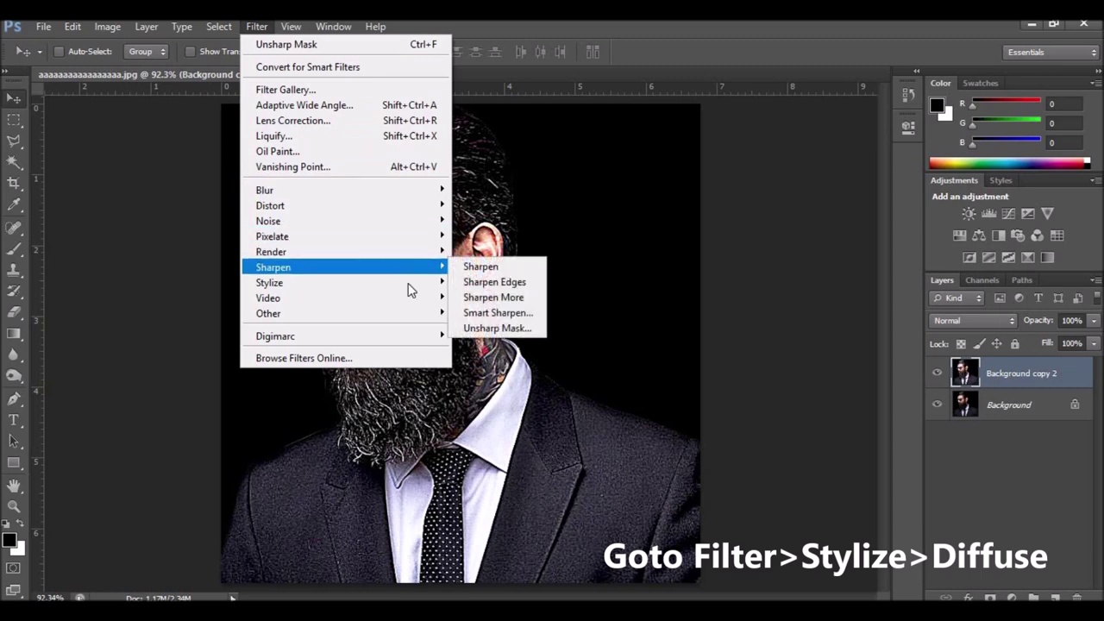
pyautogui.moveTo(269, 282)
pyautogui.click(481, 283)
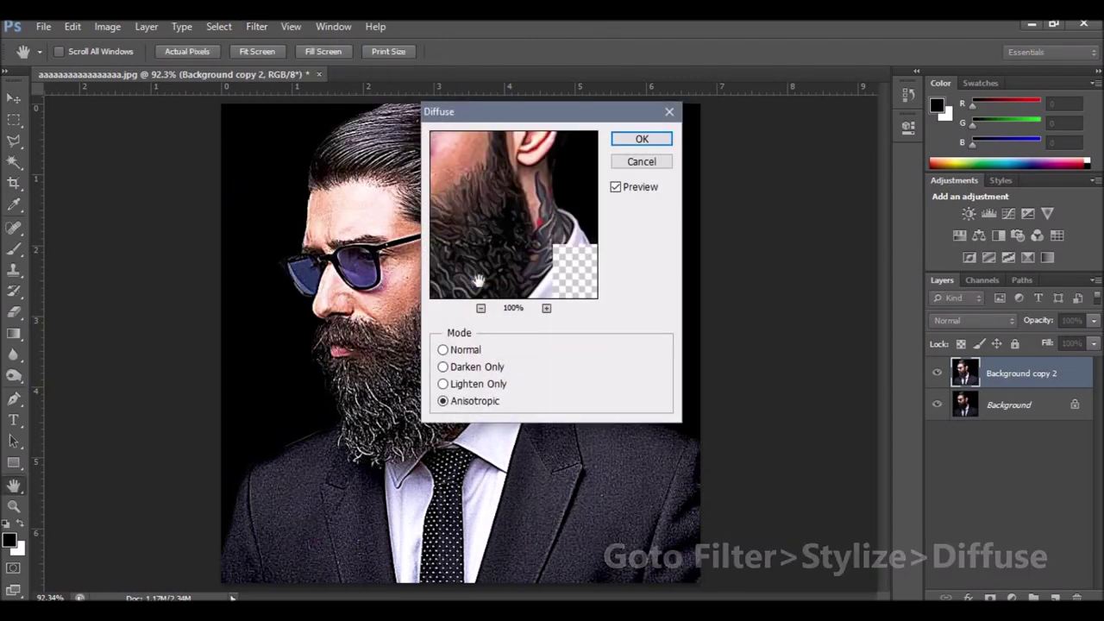
pyautogui.click(638, 140)
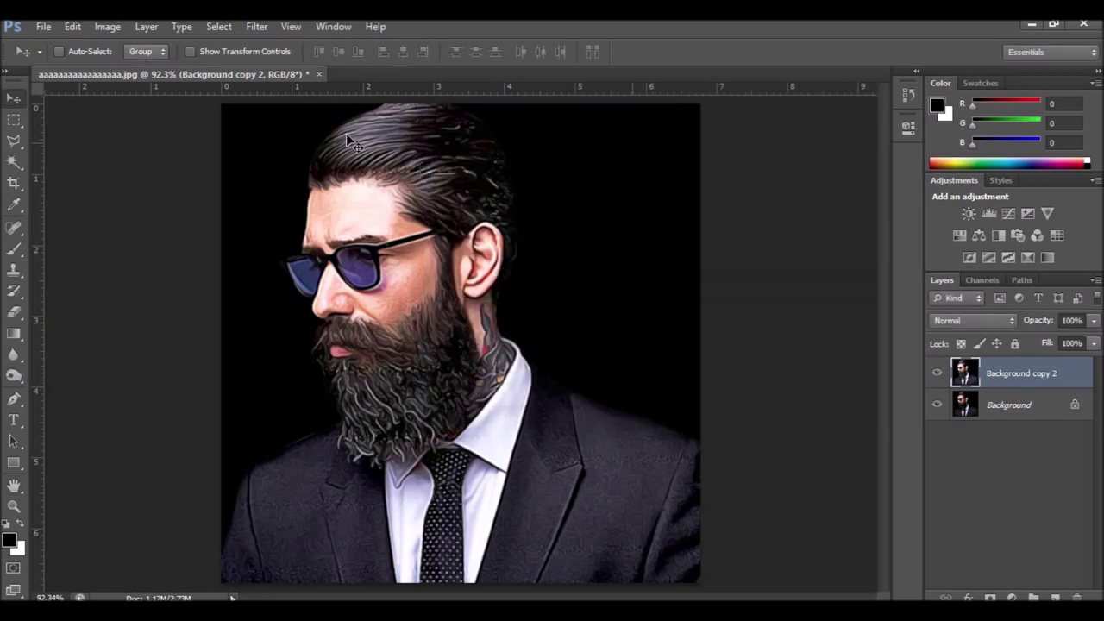
# - Rotate the image 90° clockwise and reapply the Diffuse filter
pyautogui.click(104, 27)
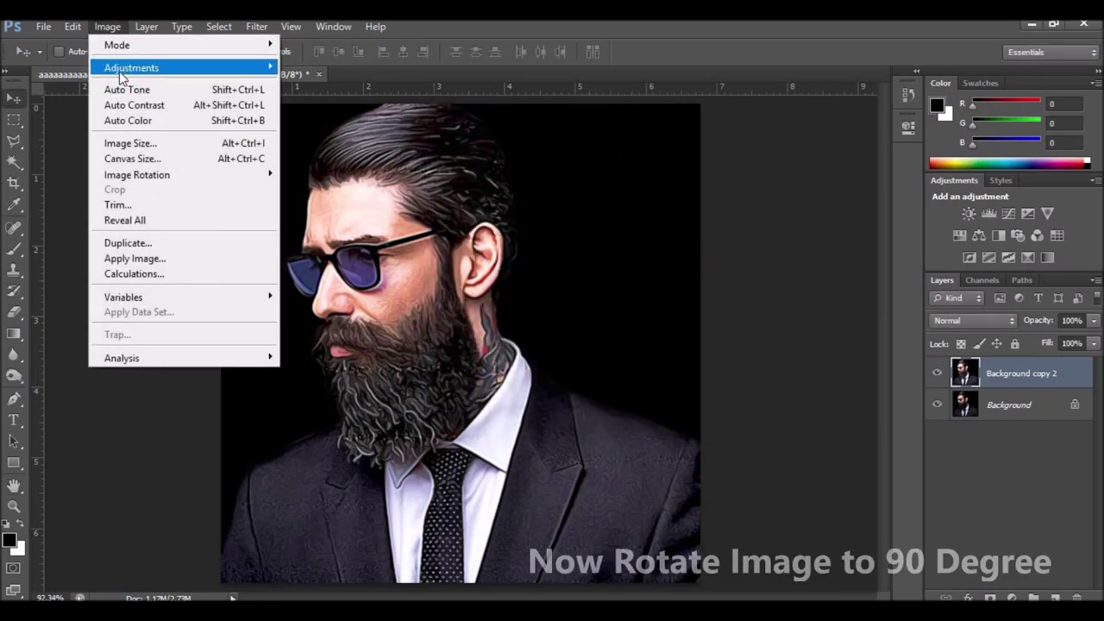
pyautogui.moveTo(137, 174)
pyautogui.click(301, 191)
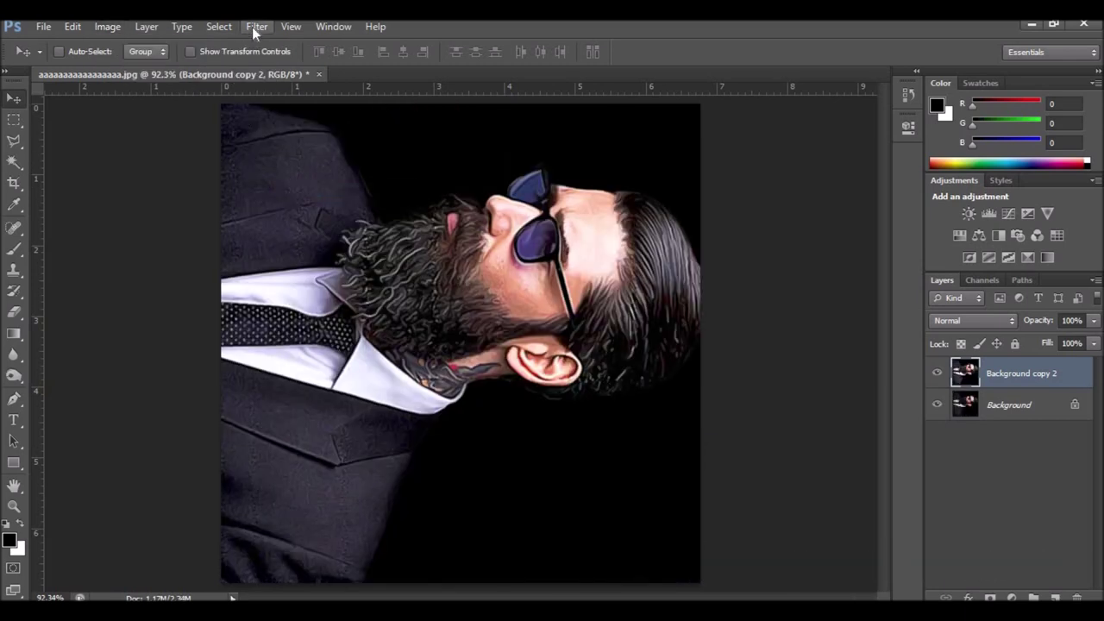
pyautogui.click(253, 28)
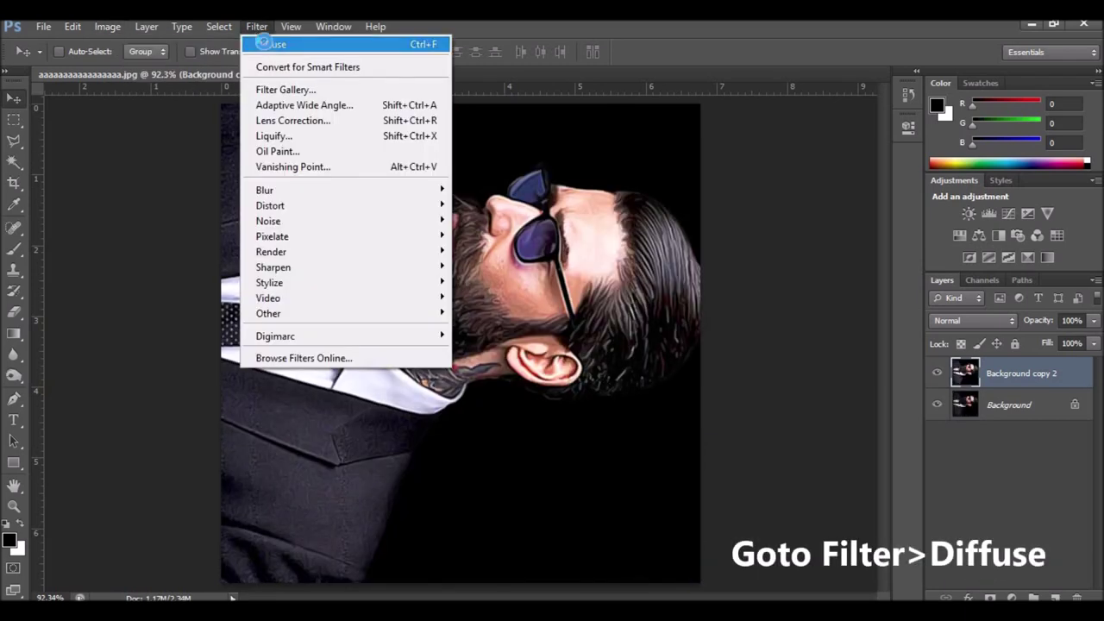
pyautogui.click(266, 45)
# - Rotate the image 90° counter-clockwise back upright
pyautogui.click(104, 28)
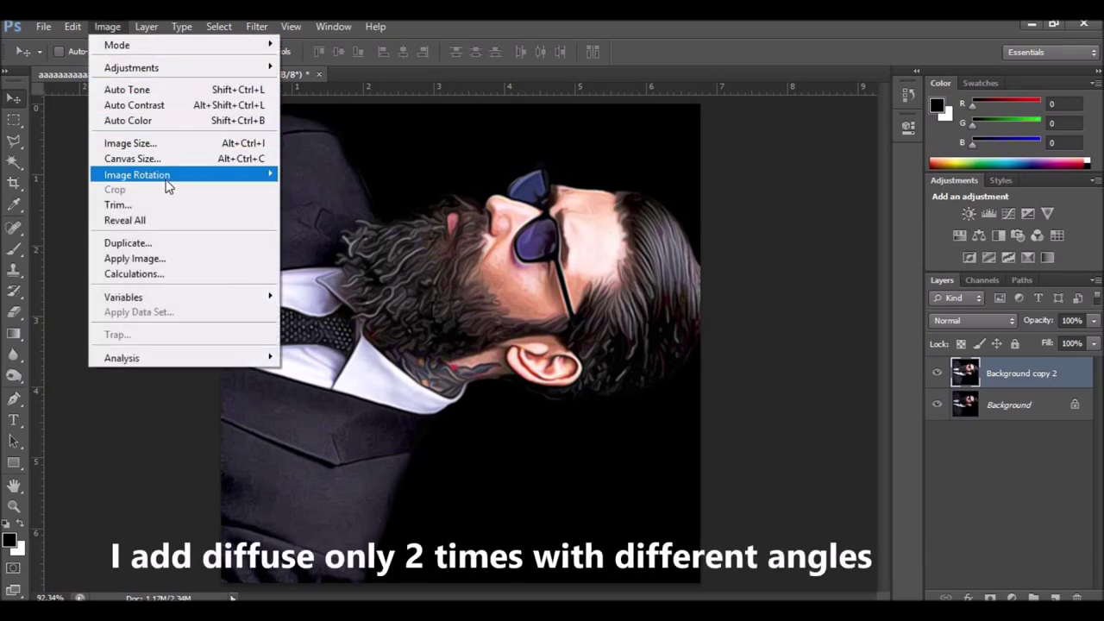
pyautogui.moveTo(137, 174)
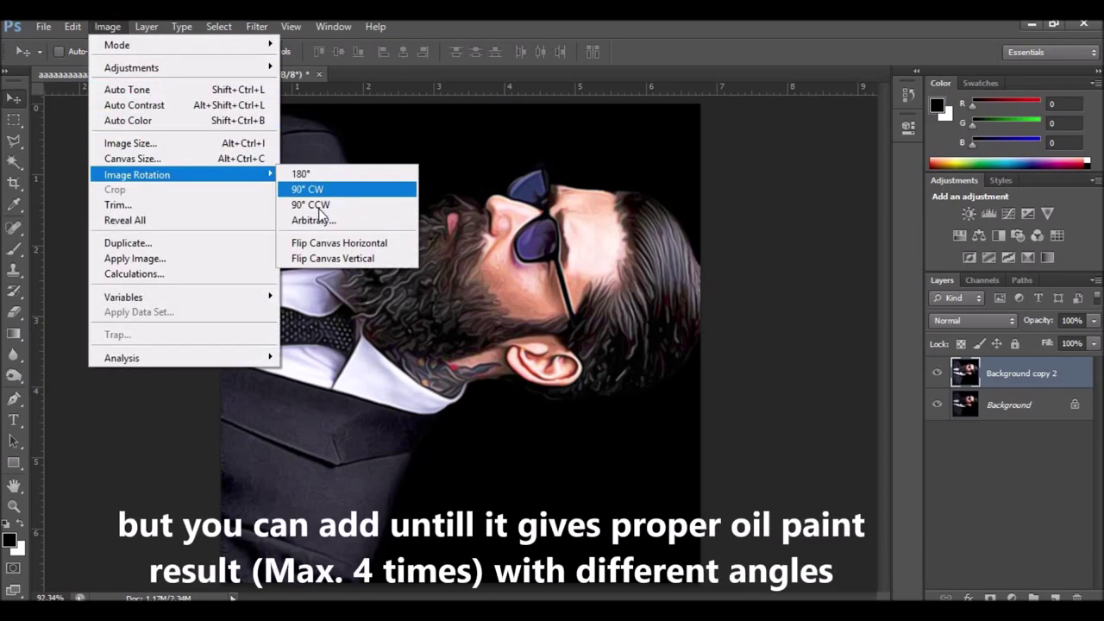
pyautogui.click(315, 207)
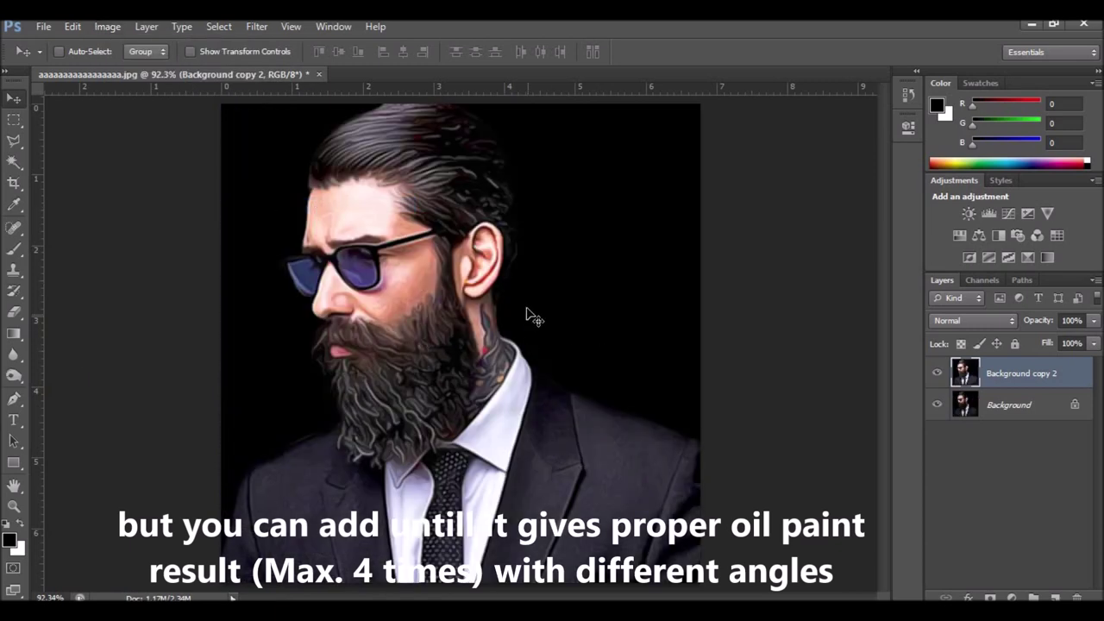
pyautogui.click(254, 28)
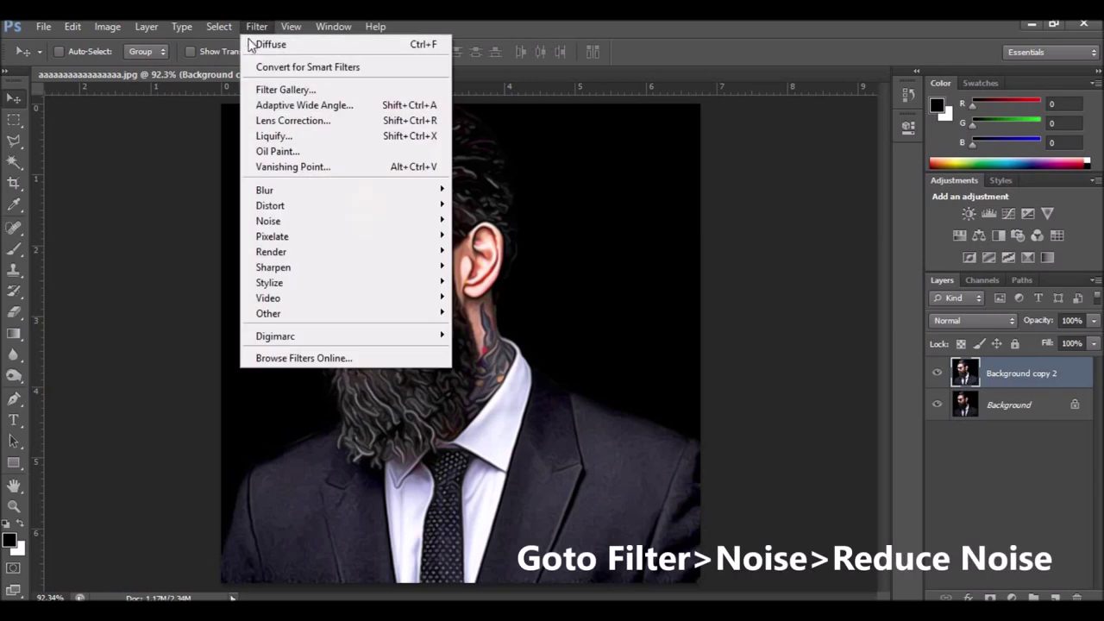
pyautogui.moveTo(268, 221)
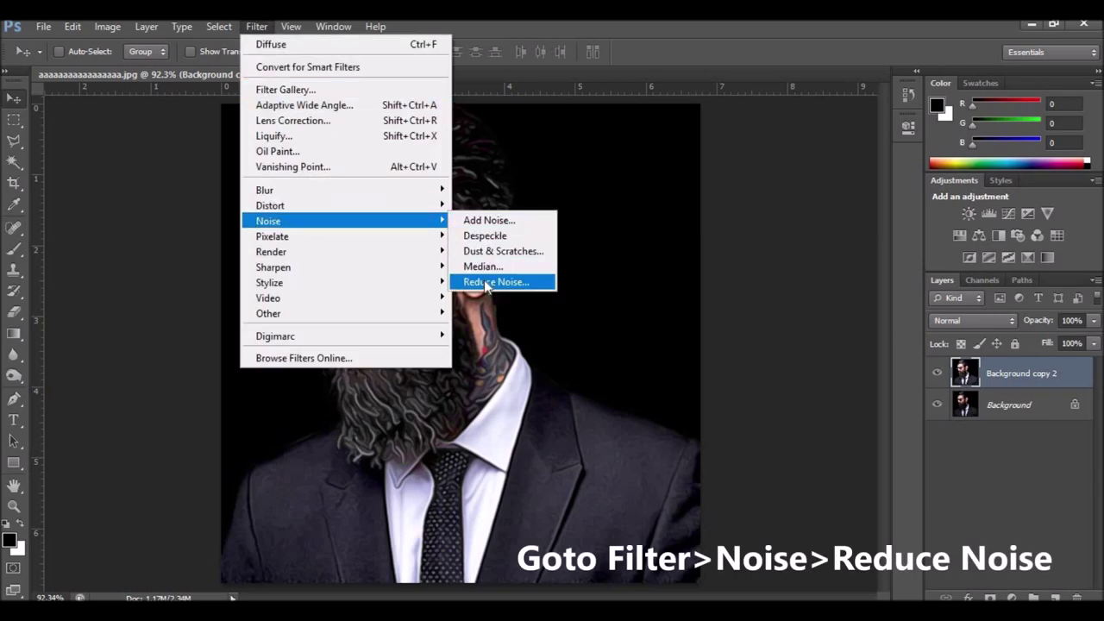
# - Apply Reduce Noise at strength 10 with preserve details, color noise and sharpen details at 0
pyautogui.click(487, 281)
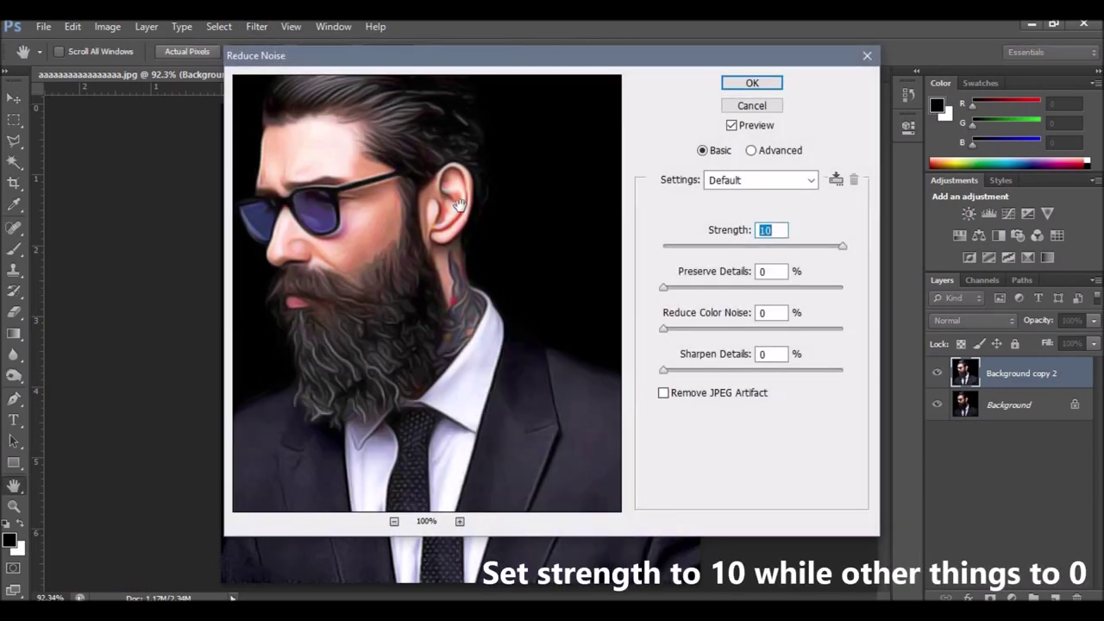
pyautogui.click(750, 84)
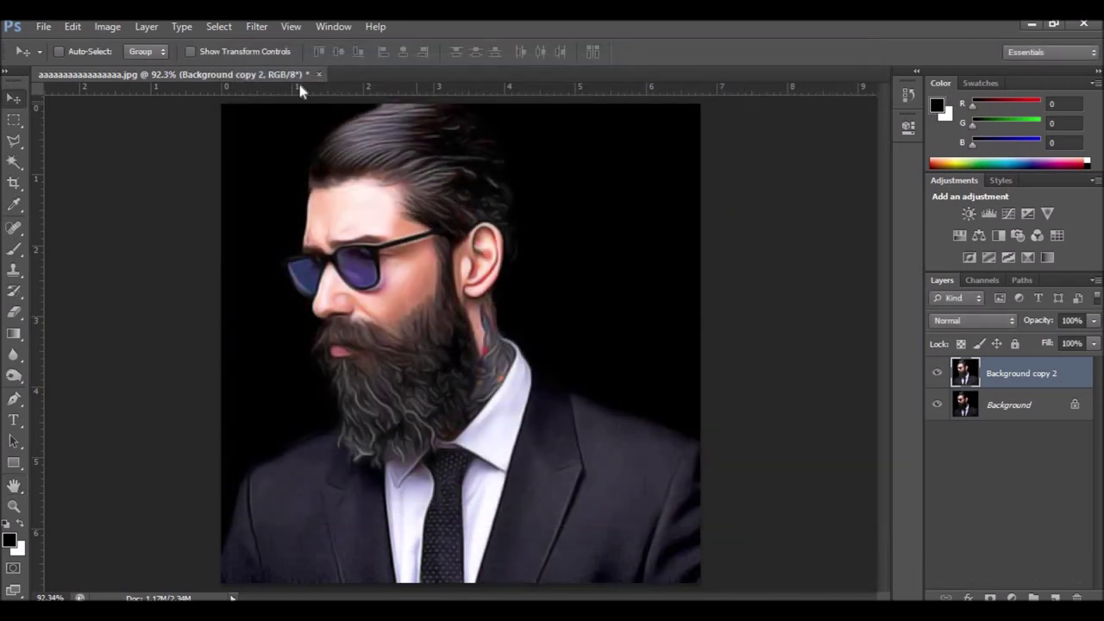
# - Apply Unsharp Mask at amount 100, 2-pixel radius and threshold 0
pyautogui.click(256, 27)
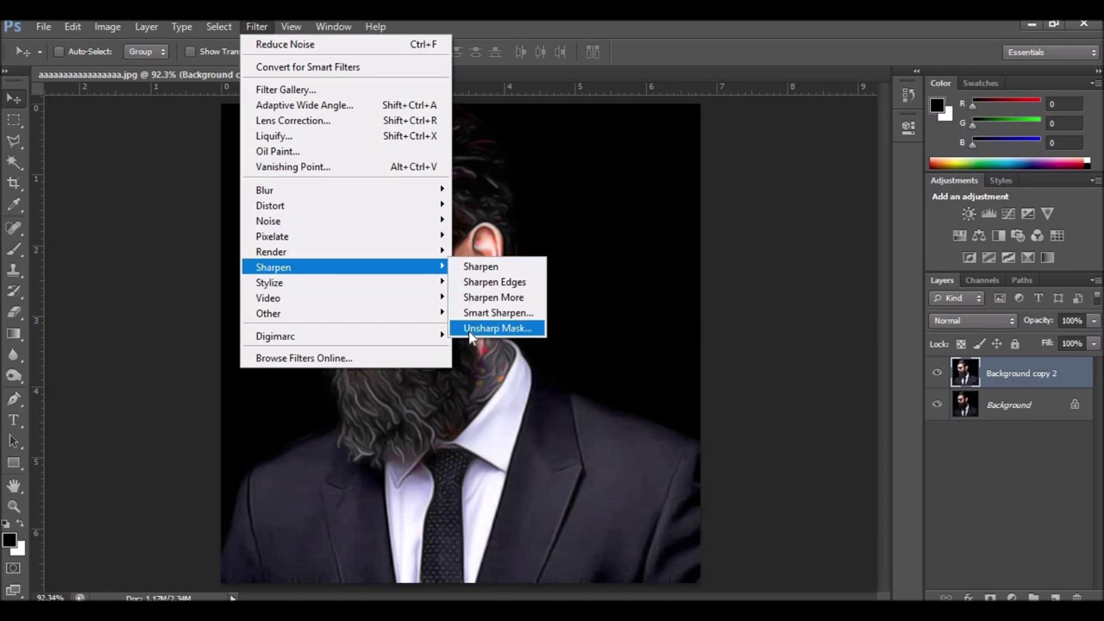
pyautogui.click(482, 329)
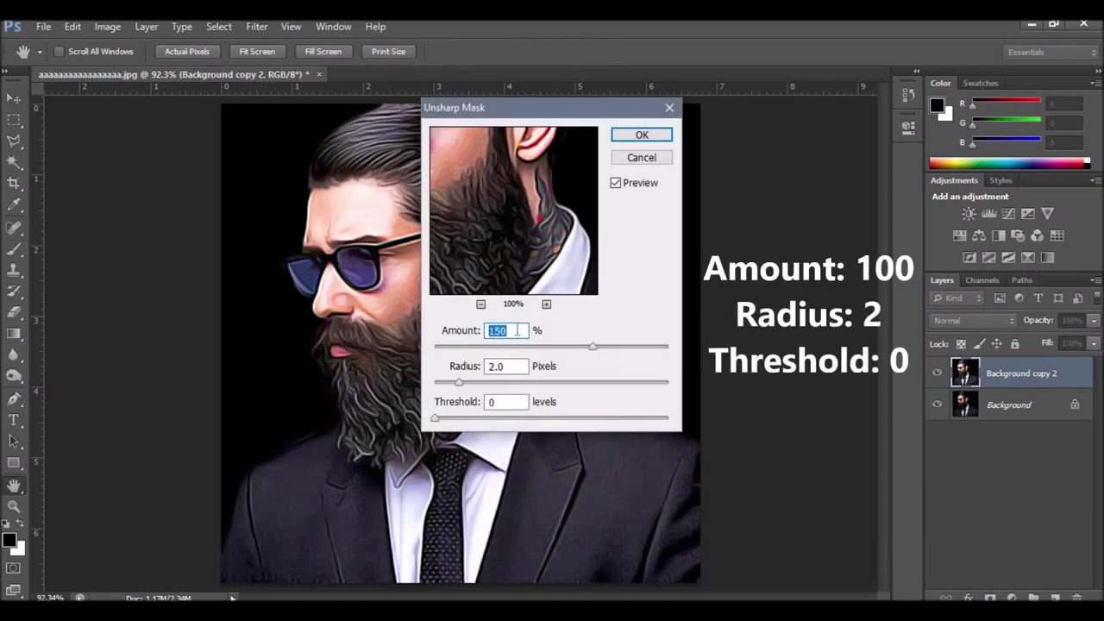
pyautogui.write('100')
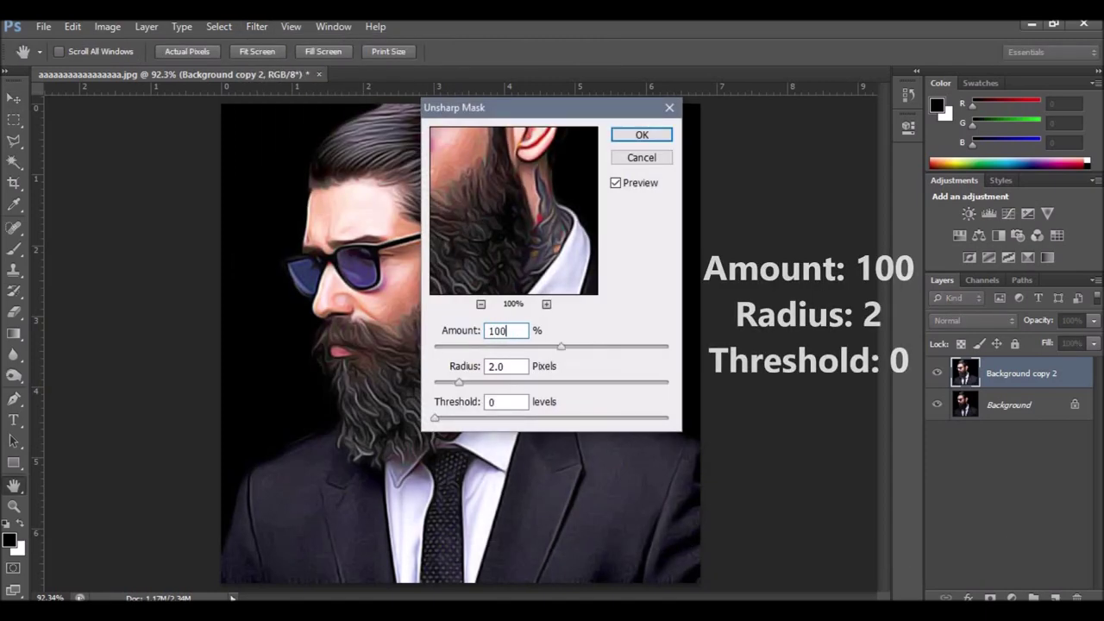
pyautogui.press('Return')
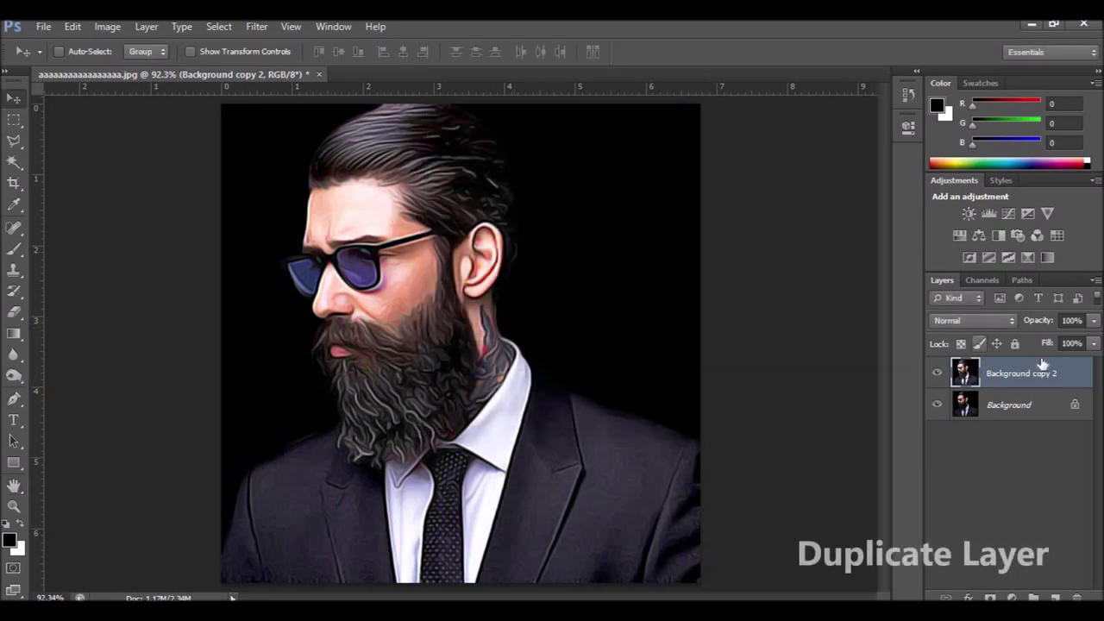
# - Duplicate Background copy 2 and apply a High Pass filter with radius 3
pyautogui.moveTo(1024, 409); pyautogui.dragTo(1026, 598)
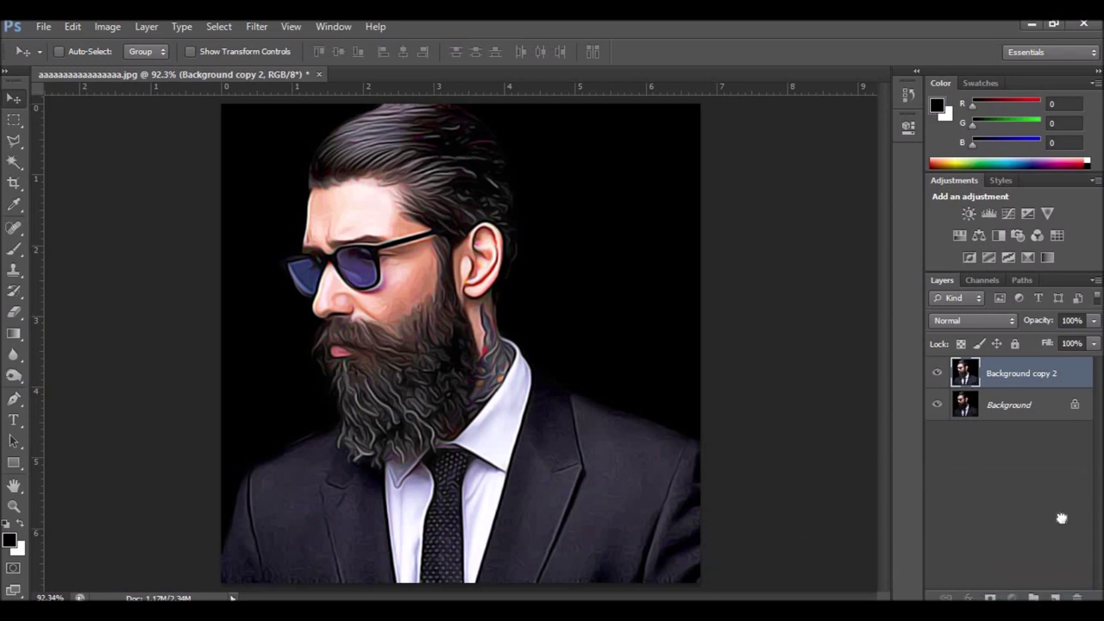
pyautogui.moveTo(1042, 365); pyautogui.dragTo(1056, 595)
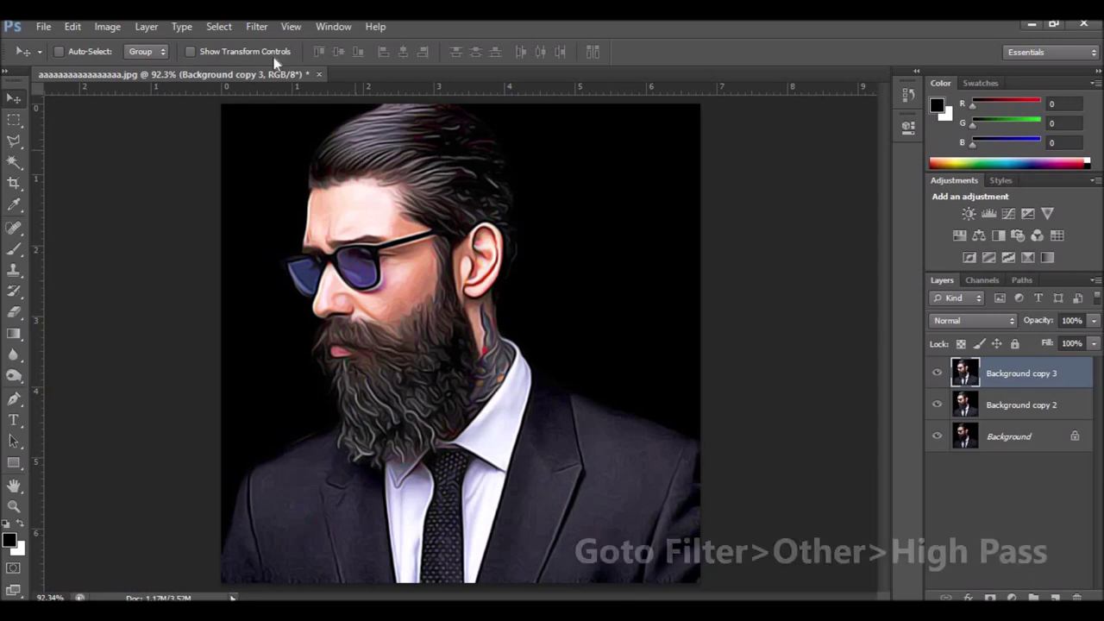
pyautogui.click(257, 26)
pyautogui.moveTo(268, 313)
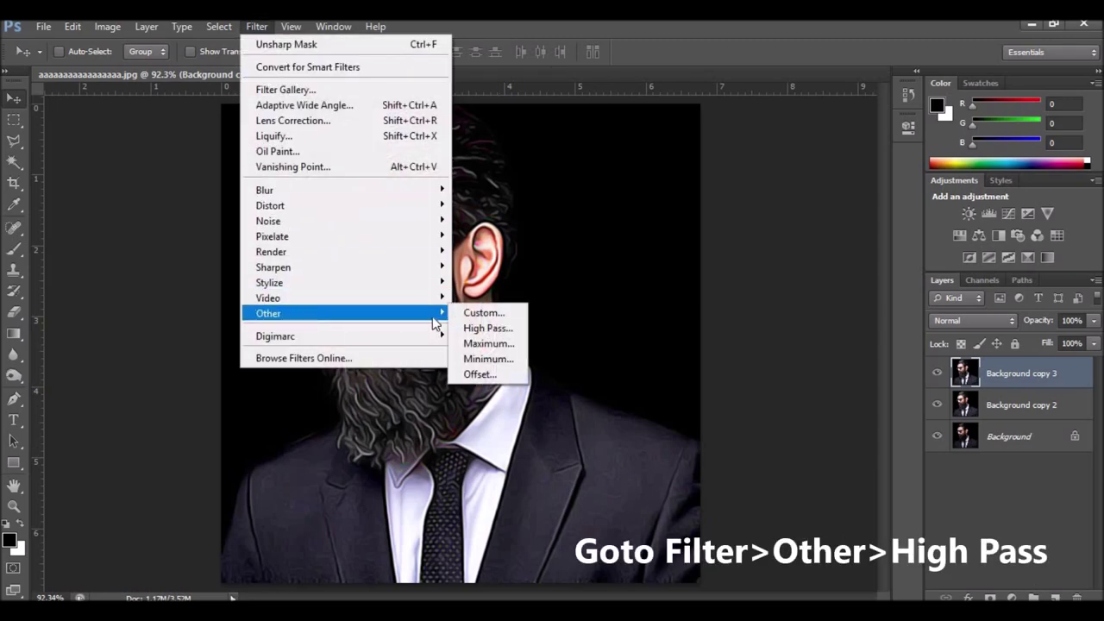
pyautogui.click(494, 332)
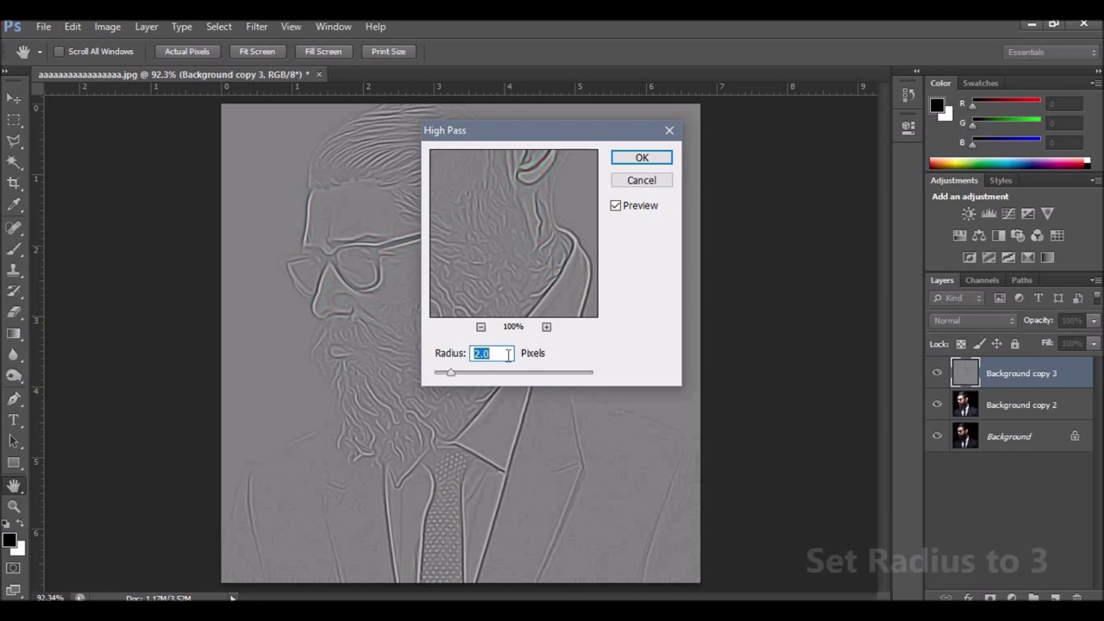
pyautogui.write('3')
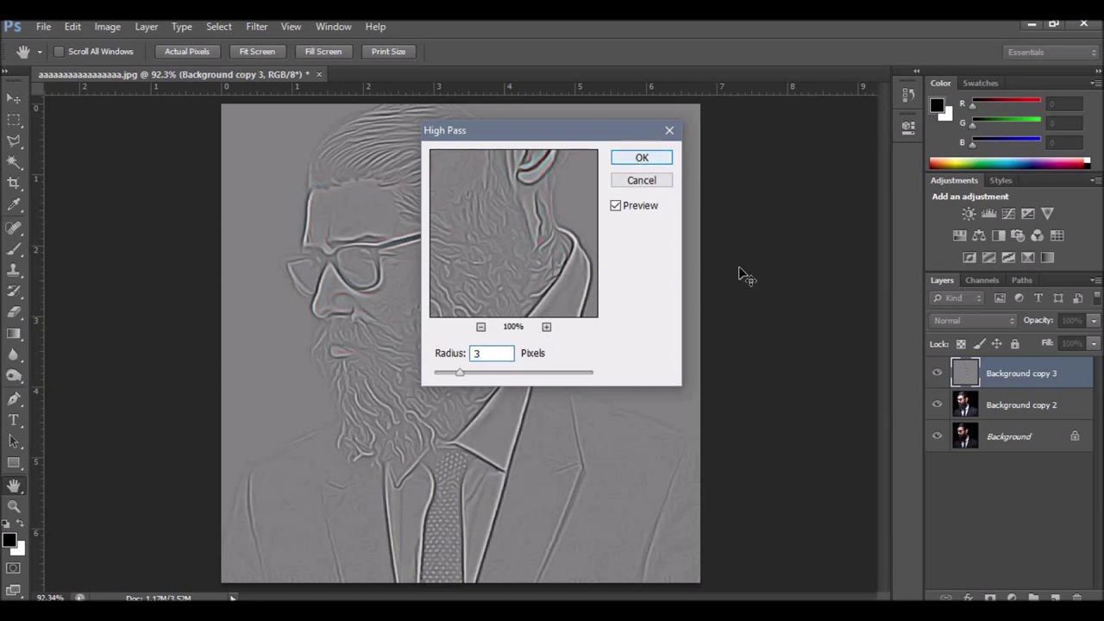
pyautogui.press('Return')
# - Blend the high-pass layer as Overlay and select it together with Background copy 2
pyautogui.click(975, 321)
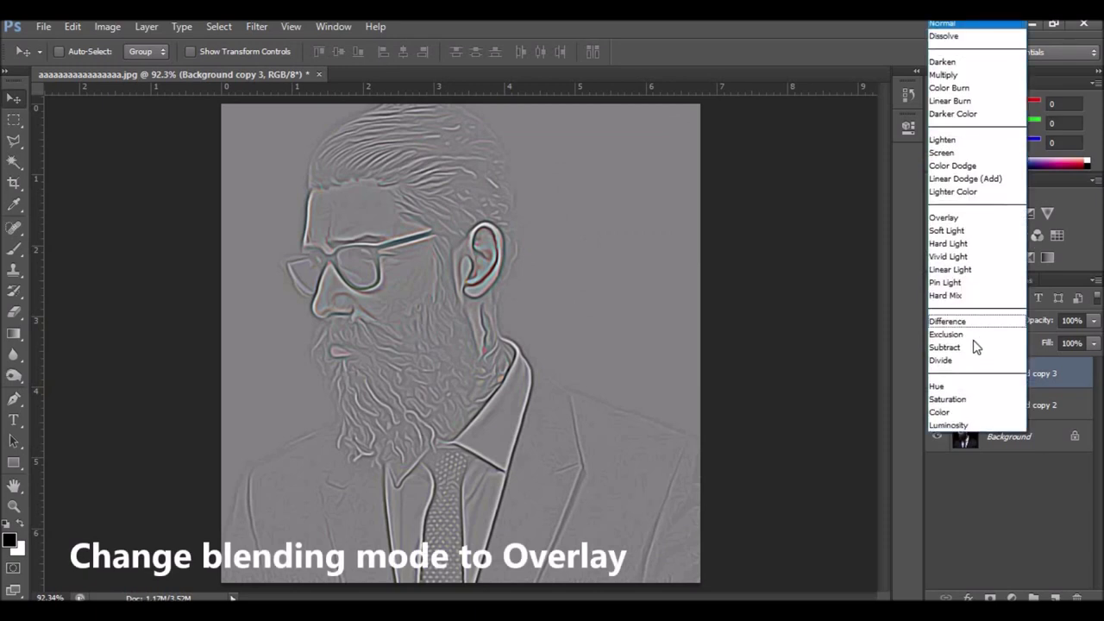
pyautogui.click(932, 220)
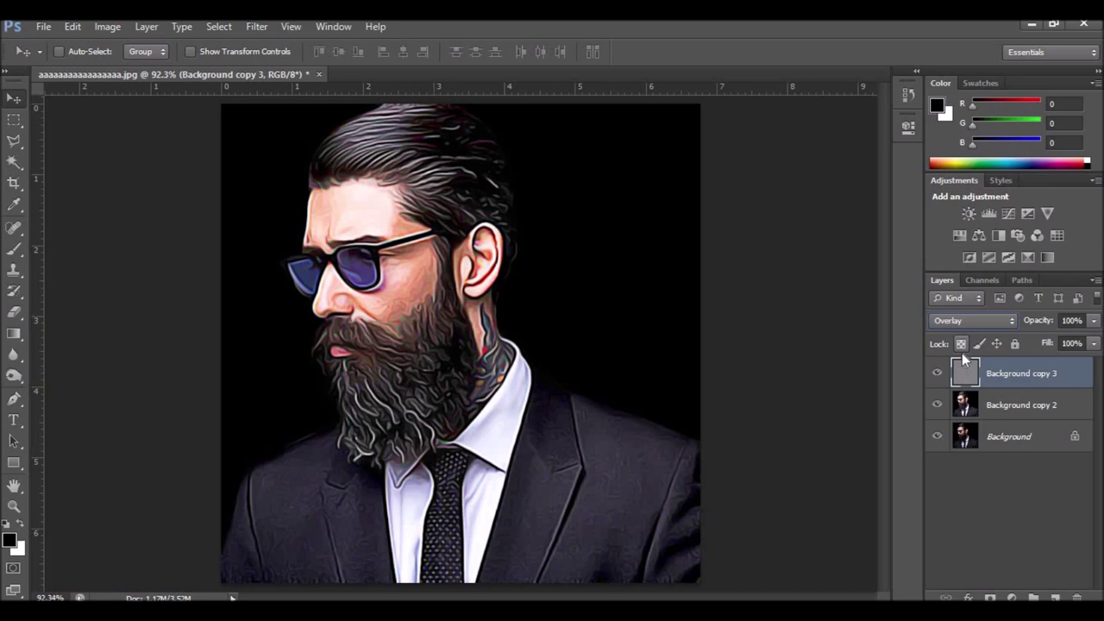
pyautogui.keyDown('shift'); pyautogui.click(1048, 405); pyautogui.keyUp('shift')
# - Merge the high-pass layer down, duplicate it, Auto Tone the copy and add empty Layer 1
pyautogui.hotkey('ctrl', 'e')
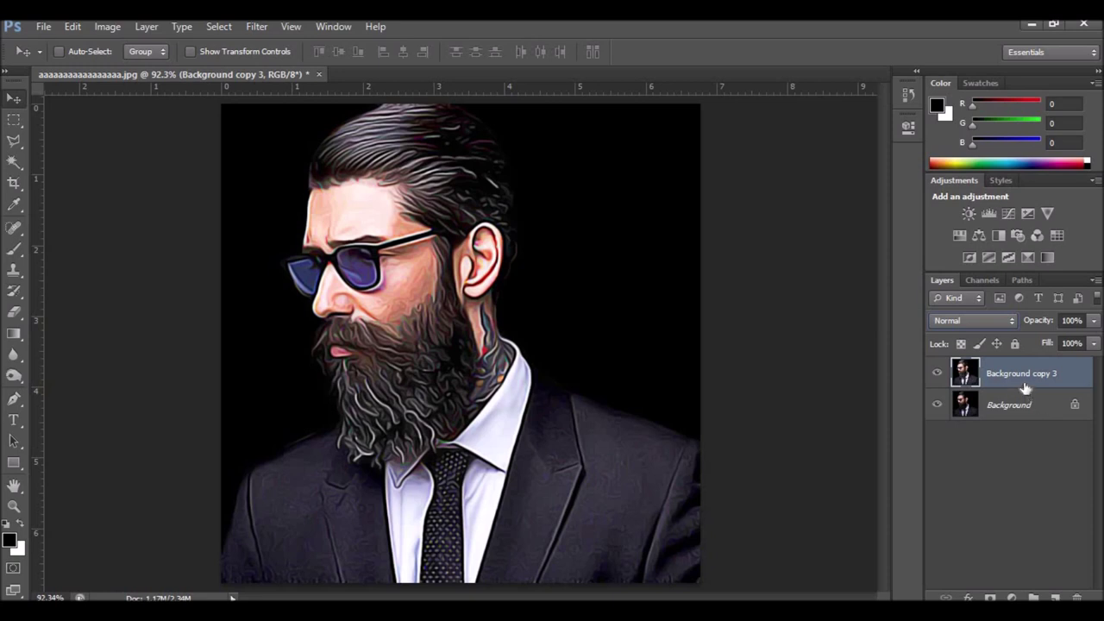
pyautogui.hotkey('ctrl', 'j')
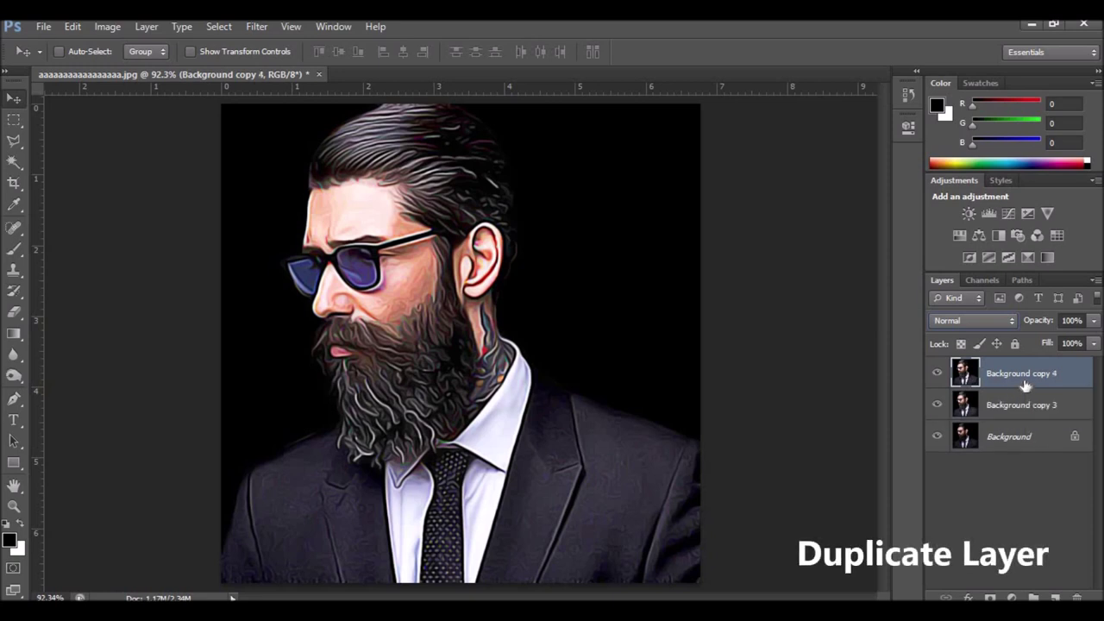
pyautogui.click(110, 28)
pyautogui.click(115, 91)
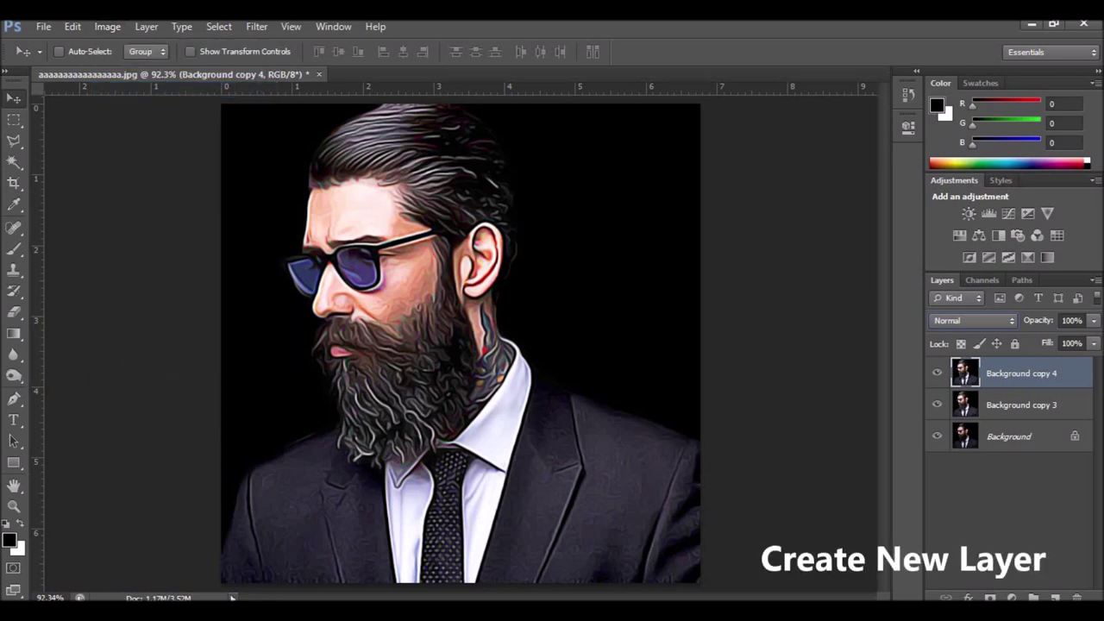
pyautogui.click(1055, 596)
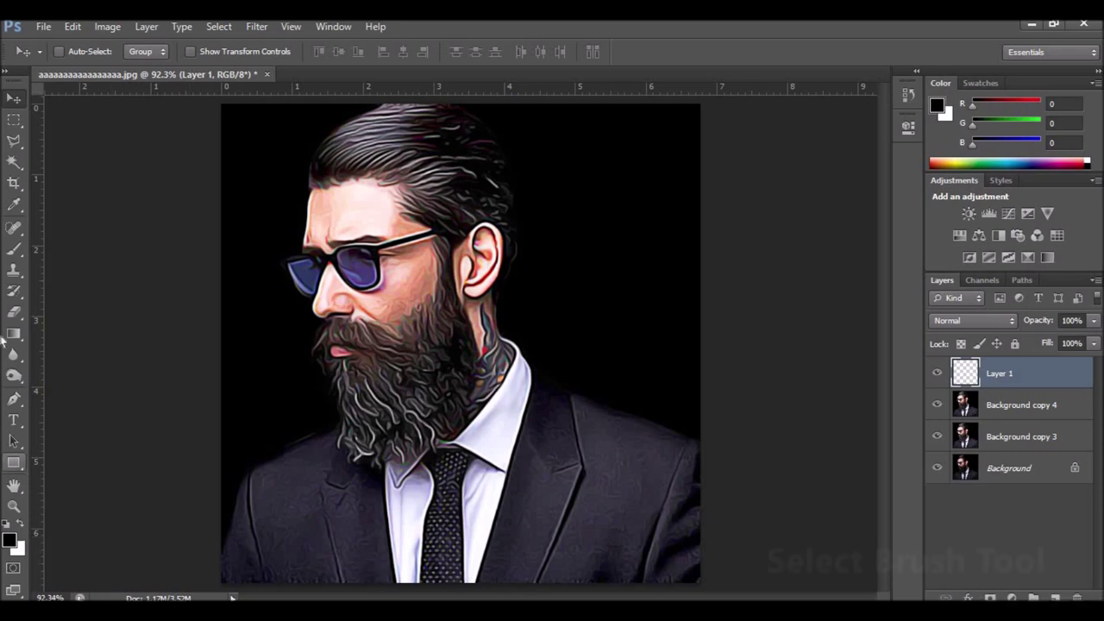
pyautogui.click(16, 249)
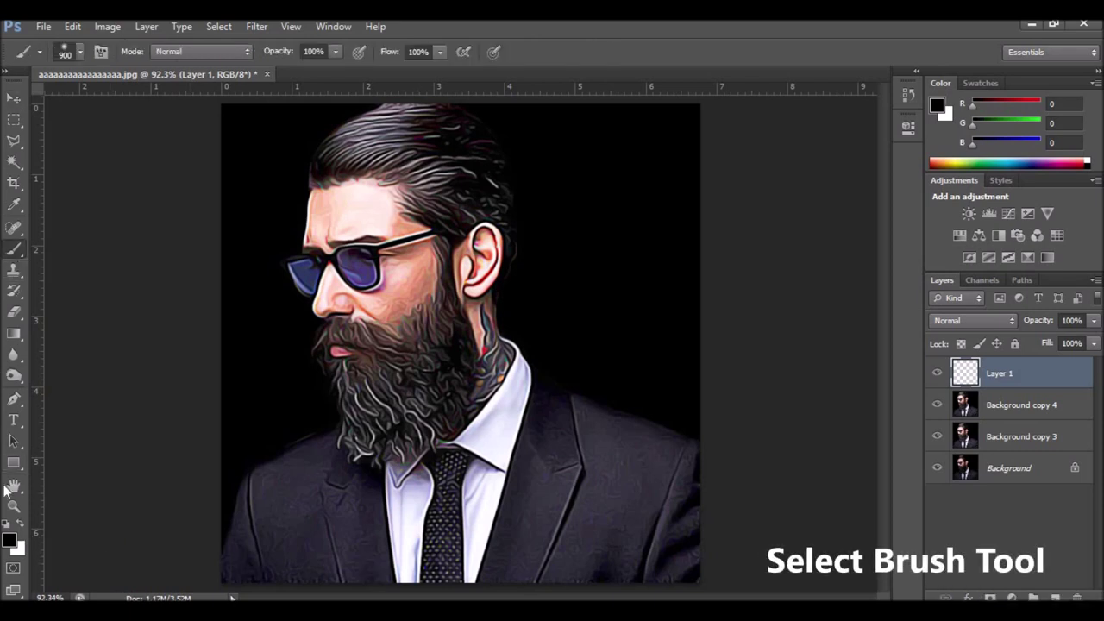
# - Set the foreground to red (R255 G25 B25) and paint a soft glow over the left half
pyautogui.click(9, 539)
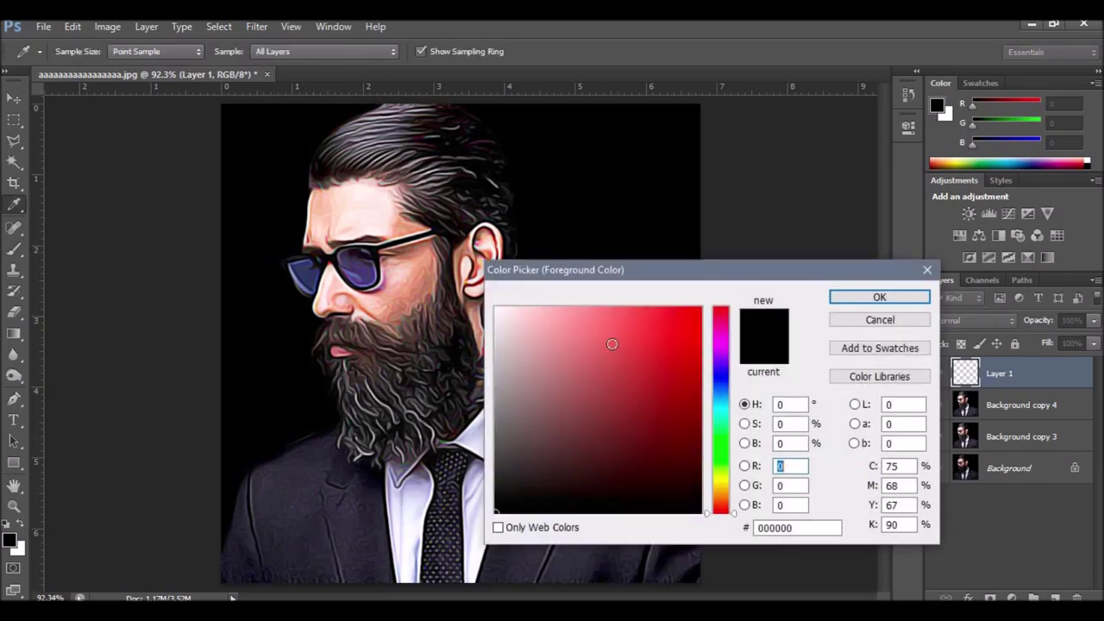
pyautogui.write('255')
pyautogui.press('Tab')
pyautogui.write('25')
pyautogui.press('Tab')
pyautogui.write('25')
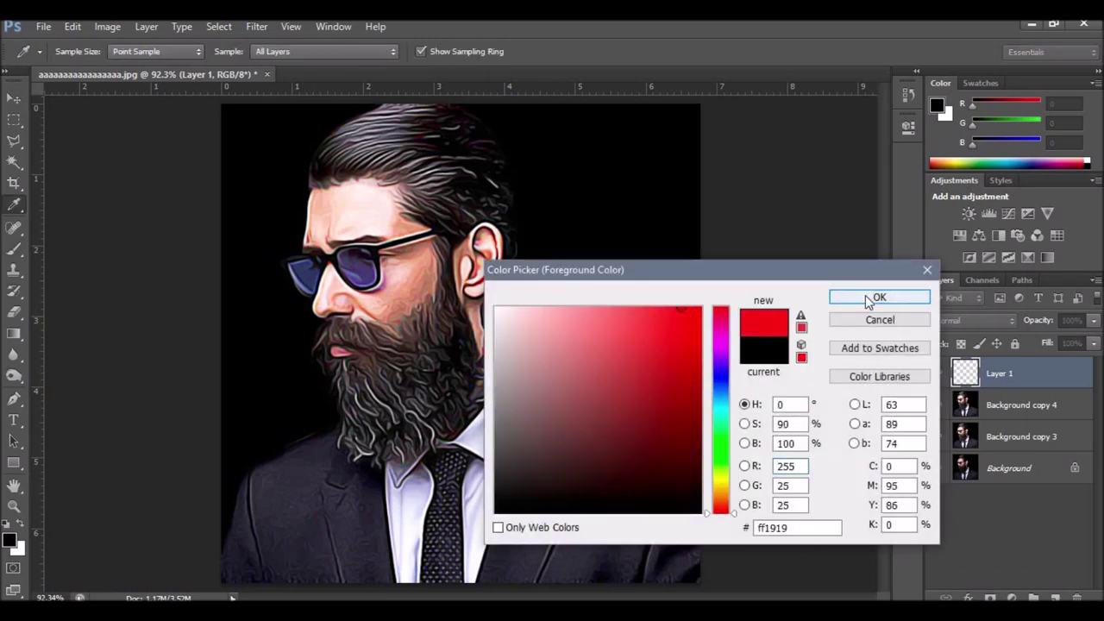
pyautogui.click(875, 297)
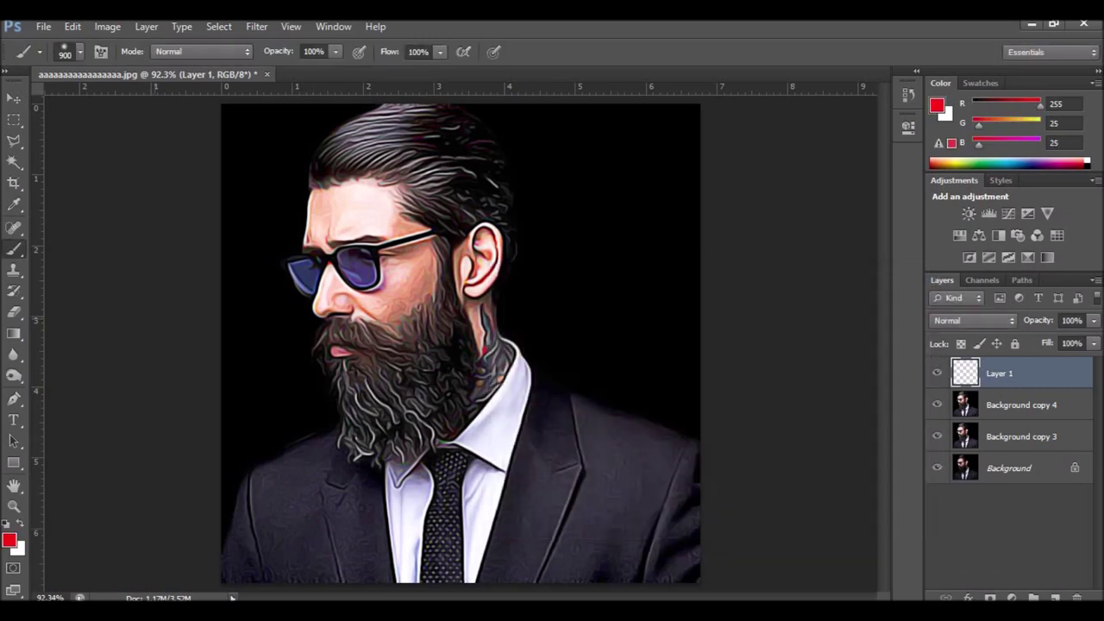
pyautogui.moveTo(207, 155); pyautogui.dragTo(207, 483)
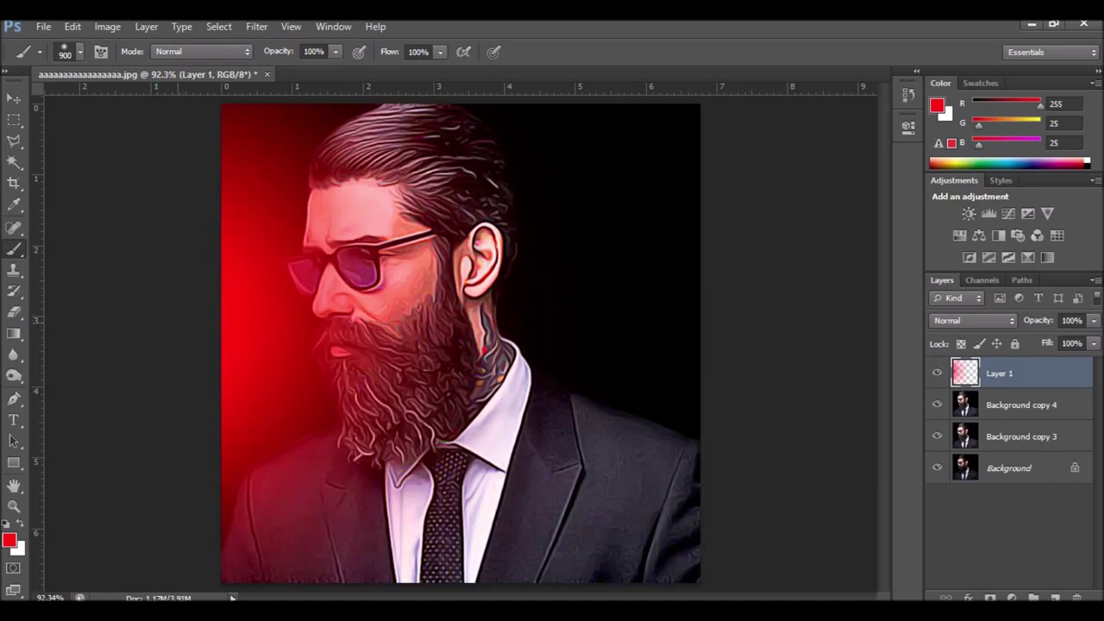
pyautogui.moveTo(207, 129); pyautogui.dragTo(207, 552)
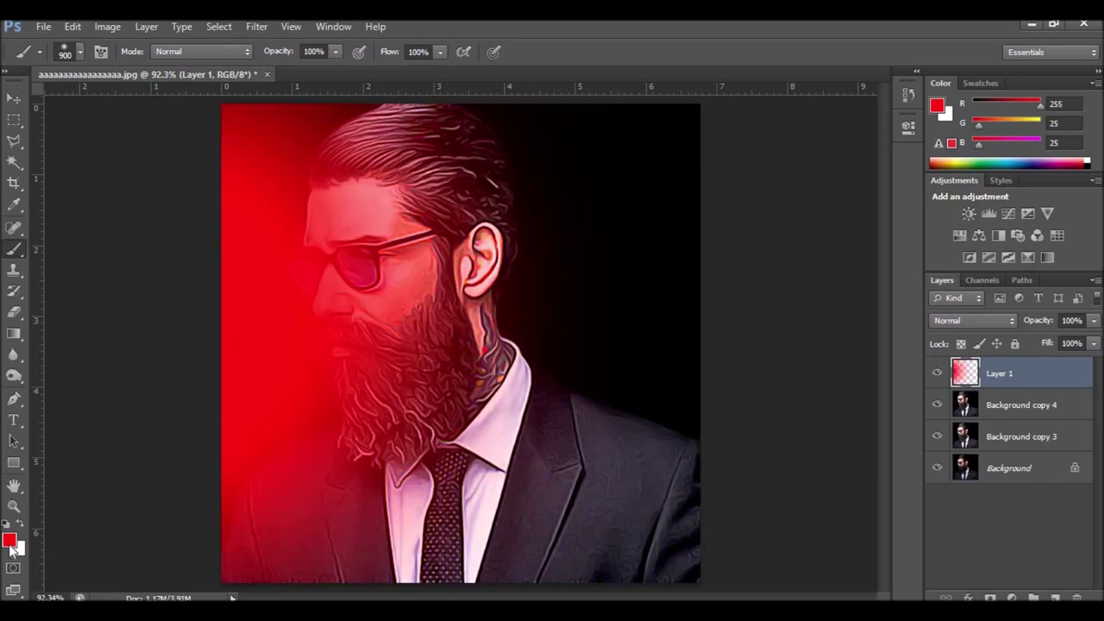
# - Switch the foreground to purple and paint a glow over the right half
pyautogui.click(9, 539)
pyautogui.click(721, 358)
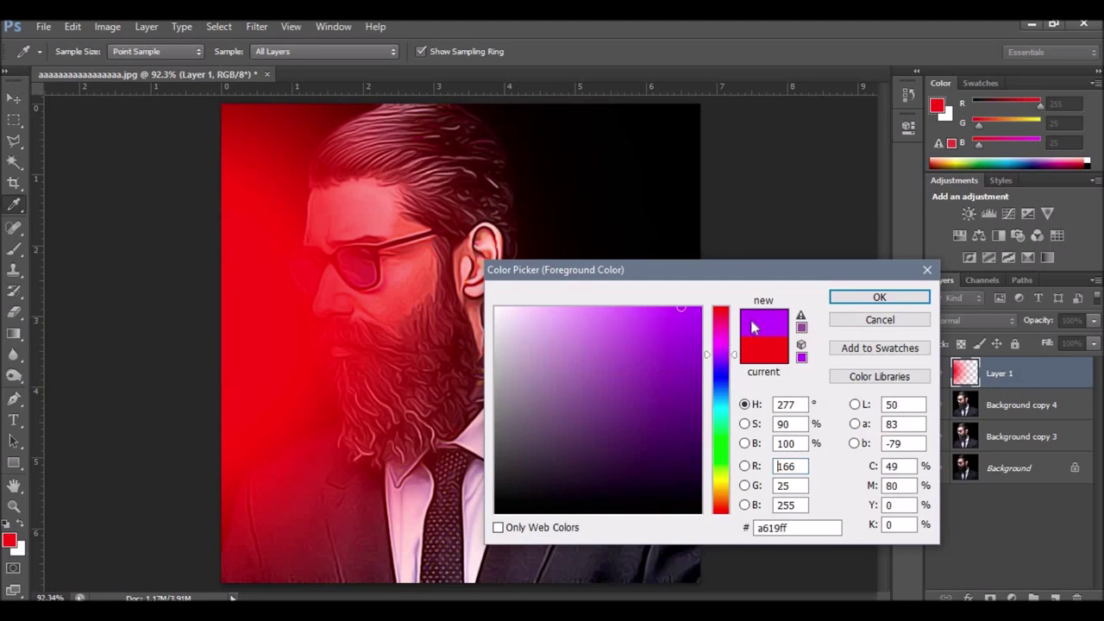
pyautogui.click(873, 298)
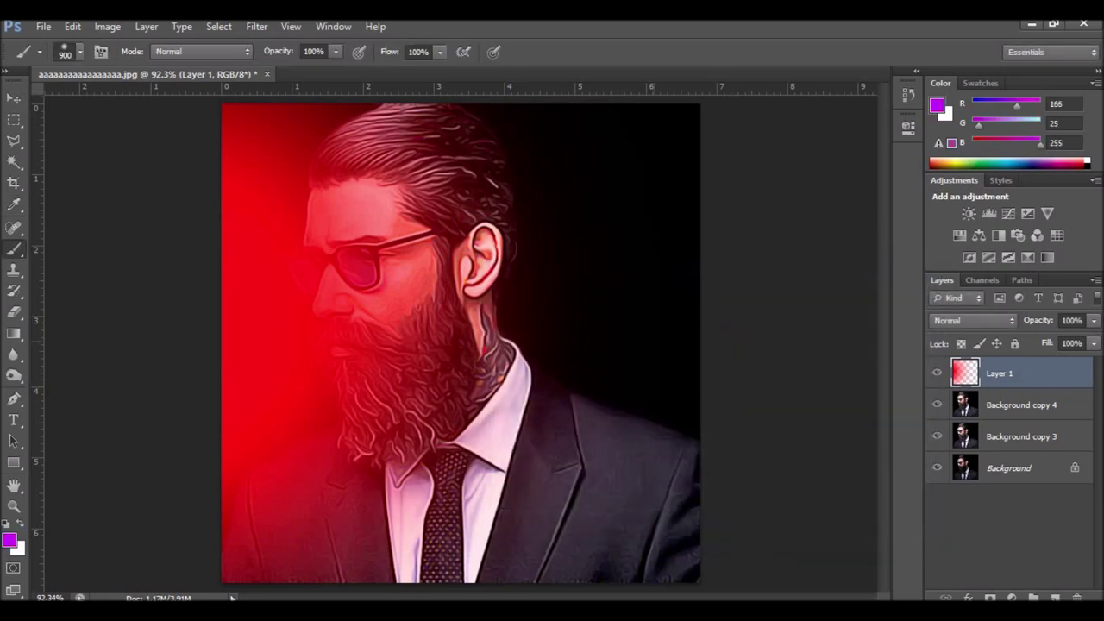
pyautogui.moveTo(716, 130); pyautogui.dragTo(715, 552)
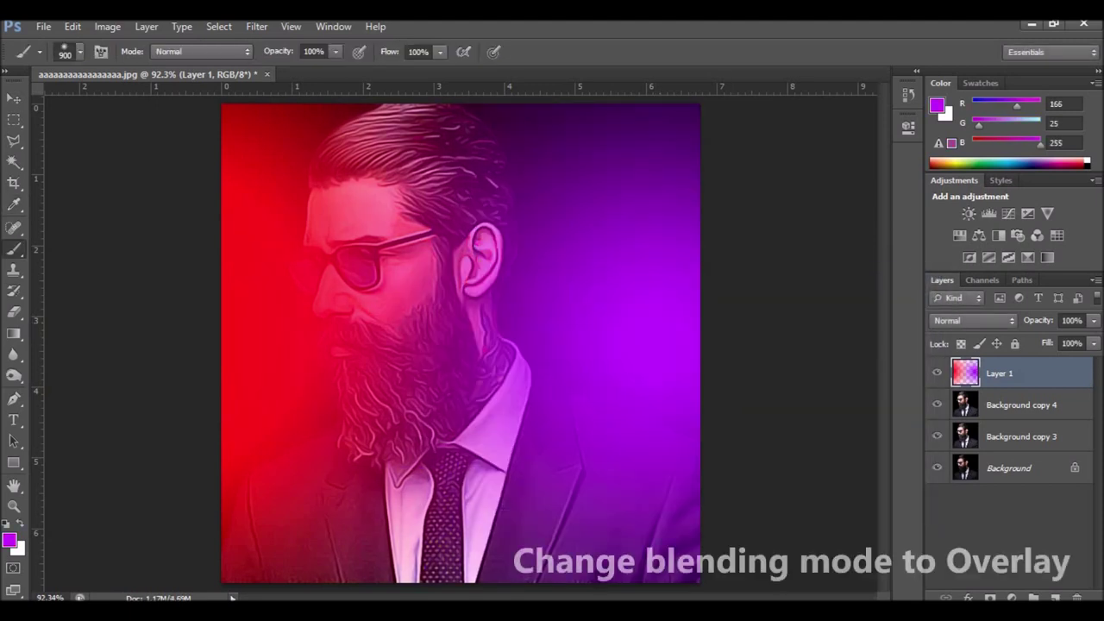
# - Set Layer 1 to Overlay at about 31% opacity, then select Background copy 4
pyautogui.click(980, 324)
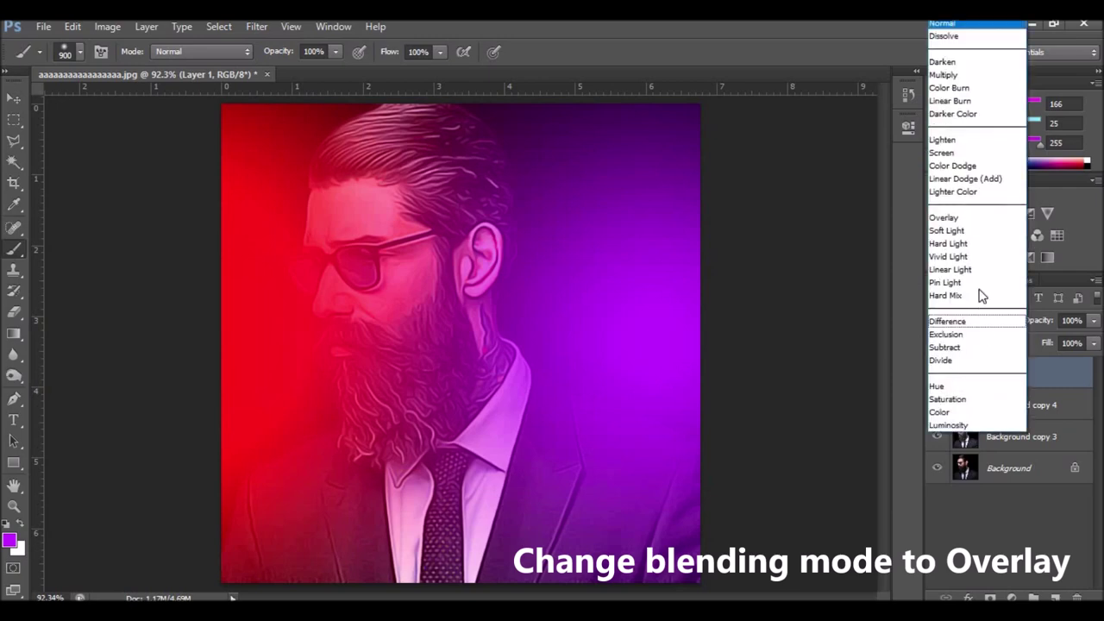
pyautogui.click(1094, 320)
pyautogui.click(1046, 342)
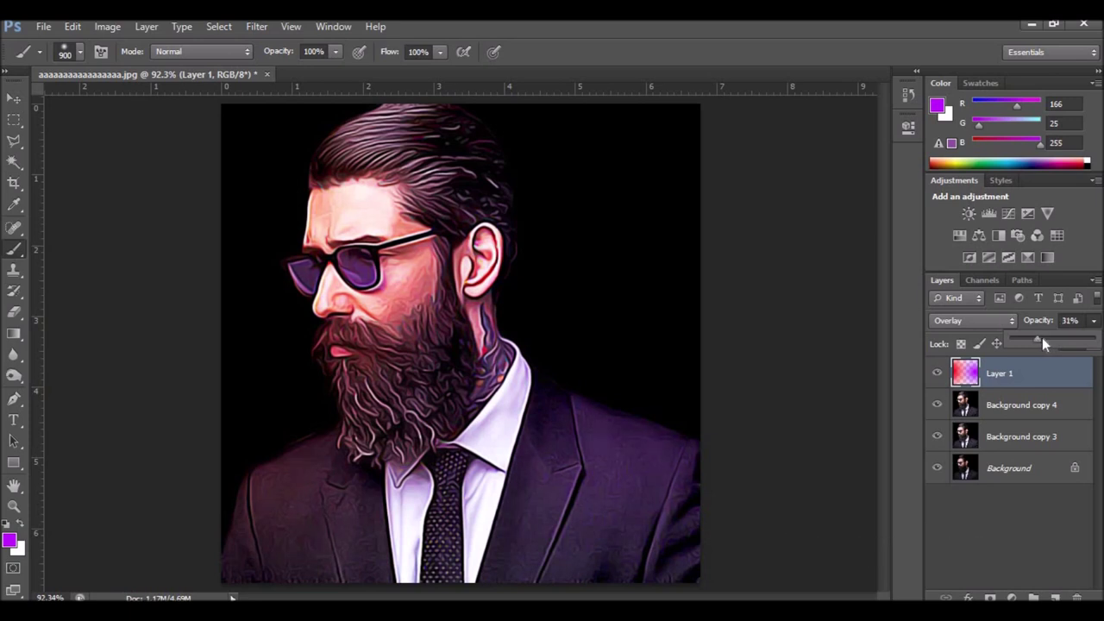
pyautogui.click(1030, 416)
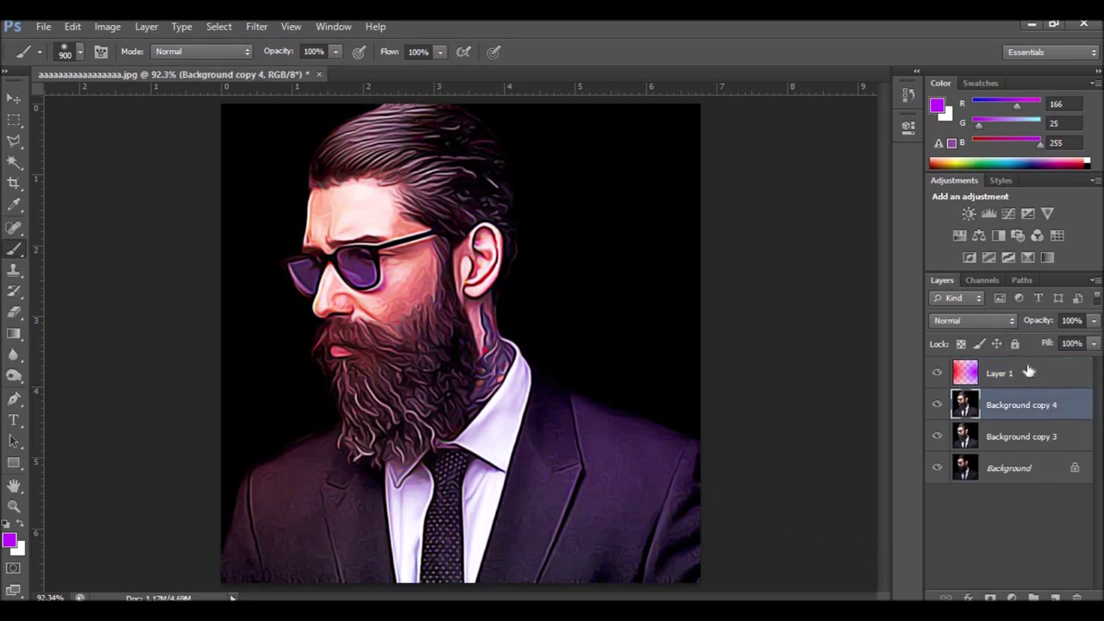